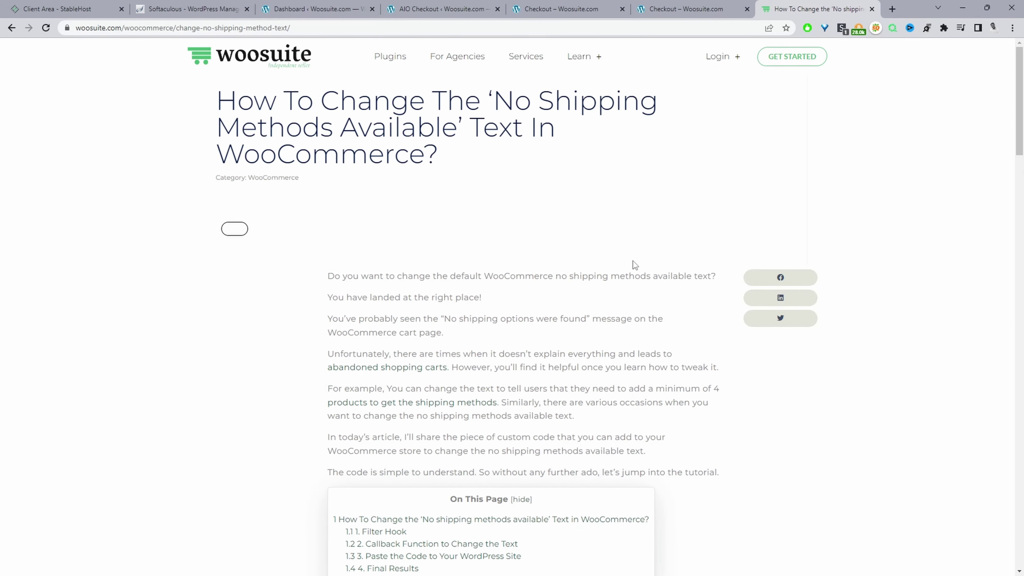
# Scroll through the Woosuite no-shipping tutorial and select its first add_filter code line.
pyautogui.scroll(-9, 616, 242)
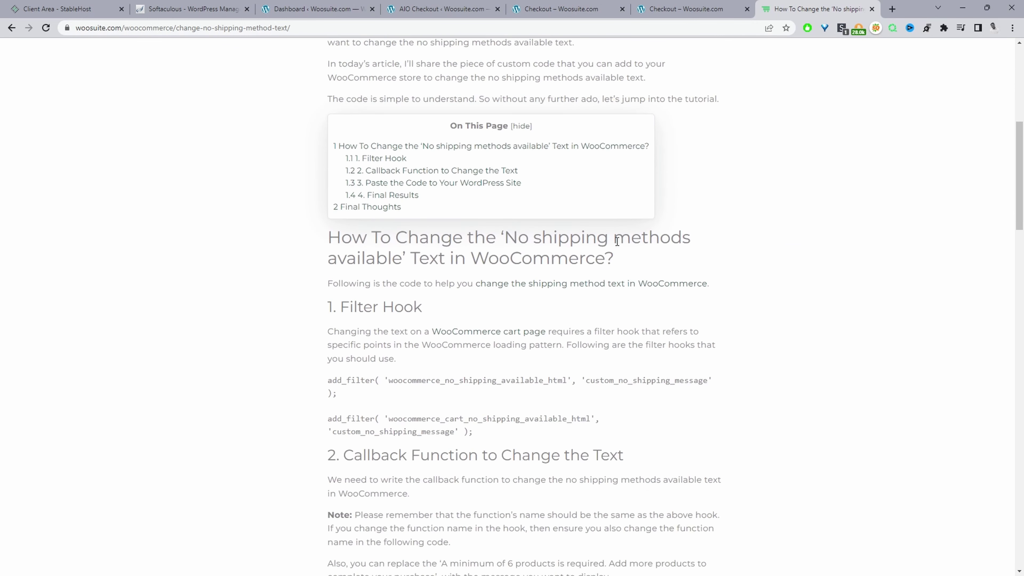
pyautogui.scroll(-3, 617, 241)
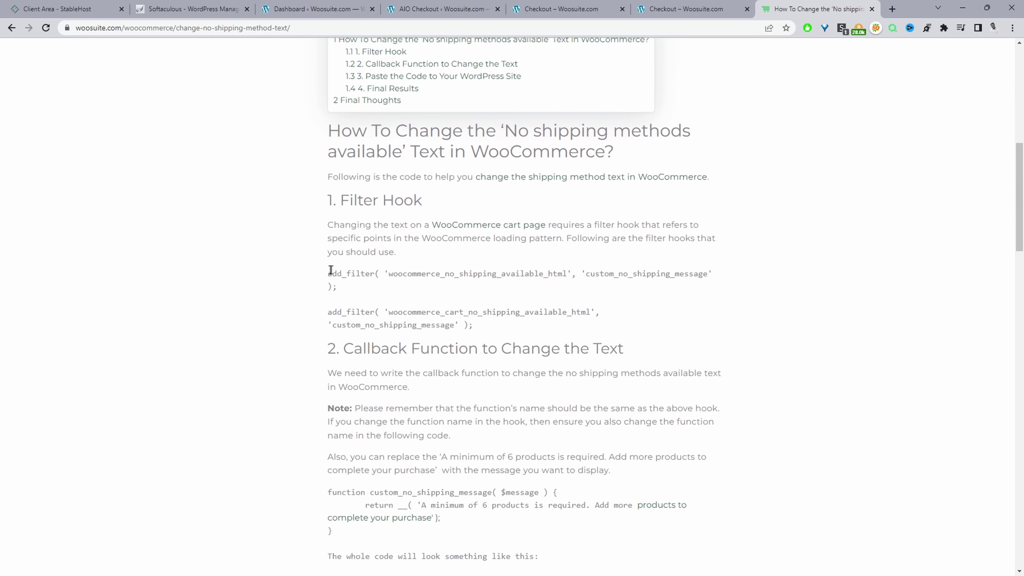
pyautogui.moveTo(329, 273); pyautogui.dragTo(497, 290)
pyautogui.scroll(-3, 579, 318)
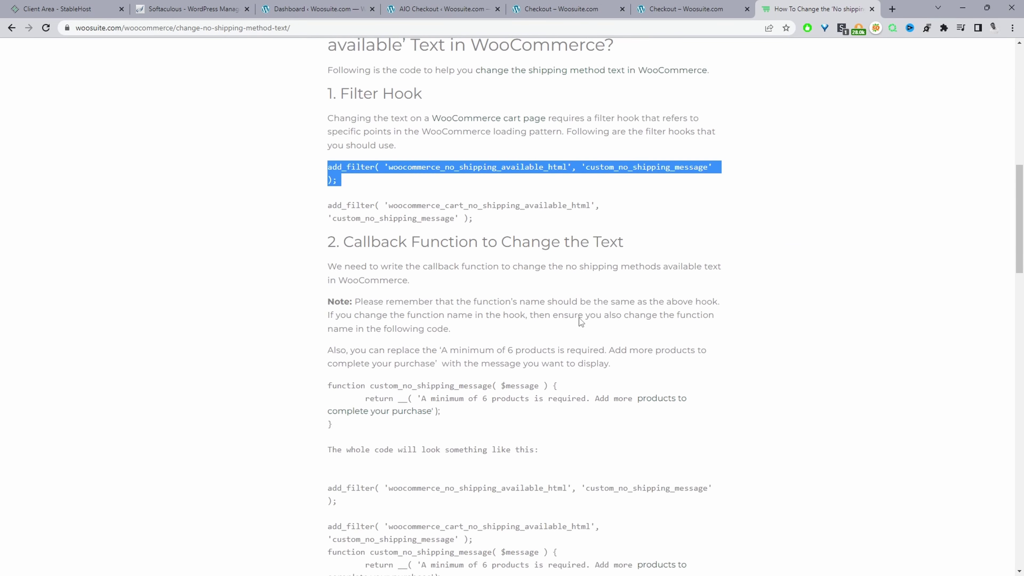
pyautogui.scroll(-4, 580, 317)
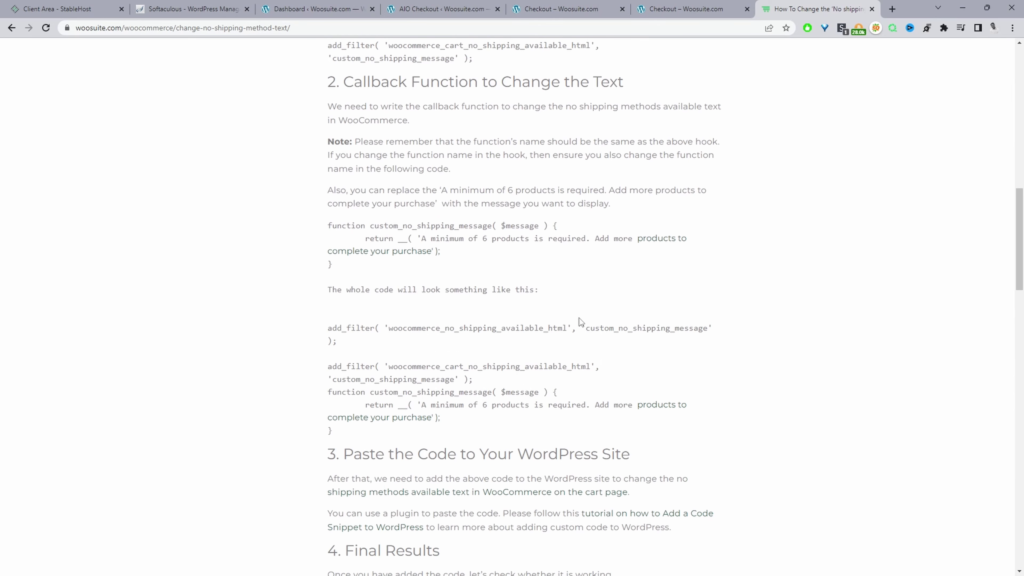
pyautogui.scroll(6, 579, 319)
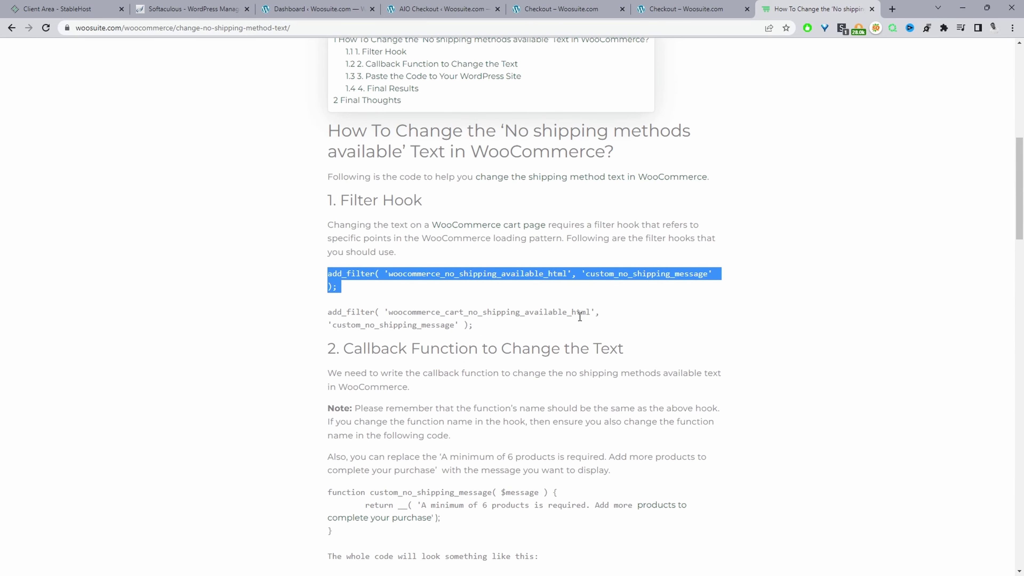
pyautogui.scroll(4, 580, 318)
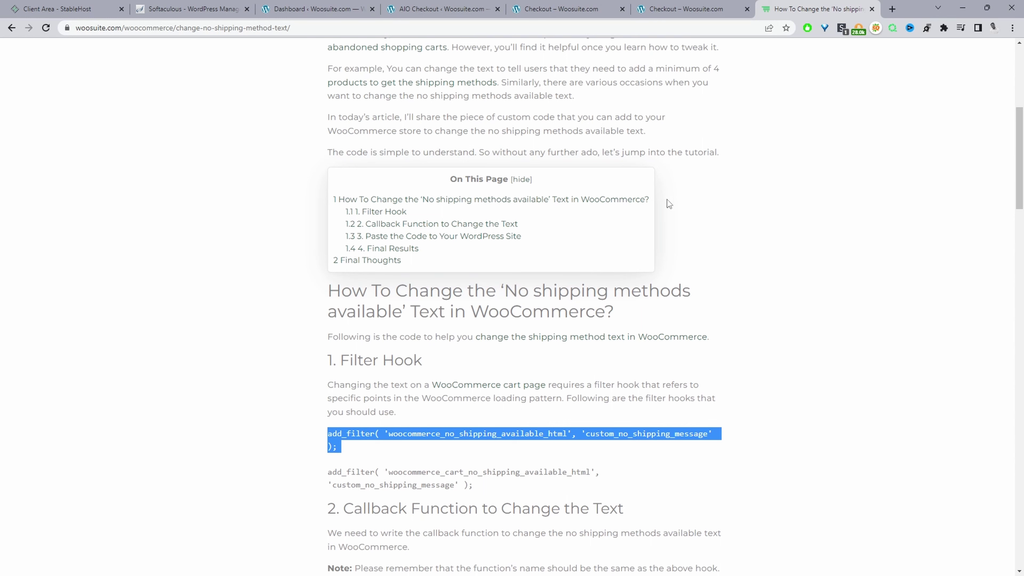
# Compare the default no-shipping checkout notice with the 'A minimum of 6 products is required' message.
pyautogui.click(561, 8)
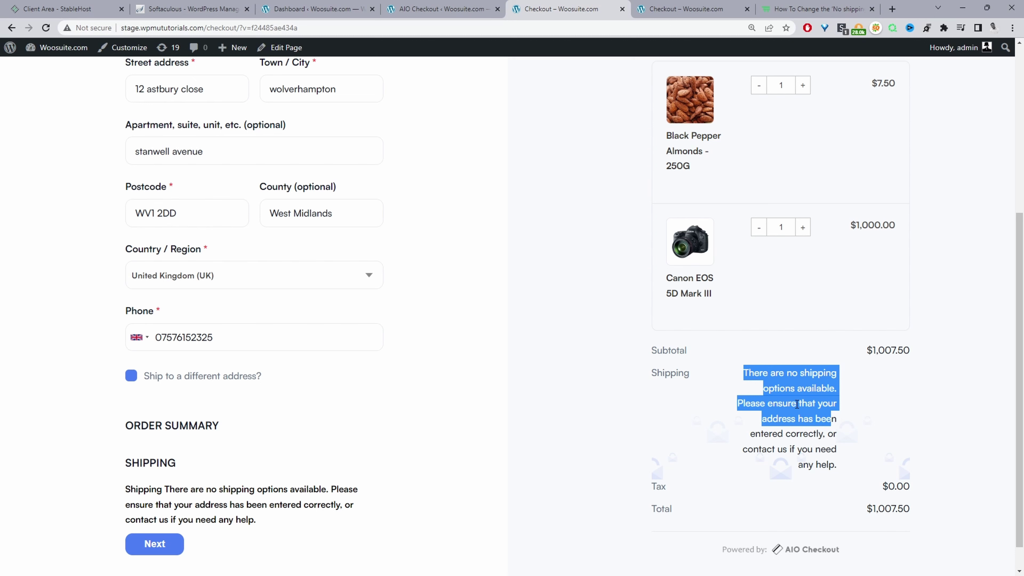
pyautogui.hotkey('ctrl', 'Tab')
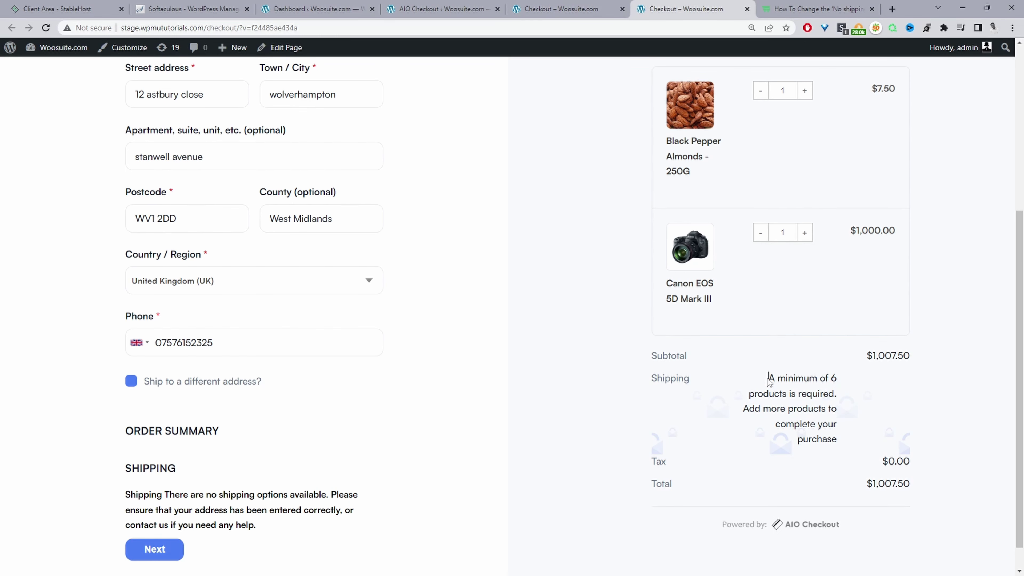
pyautogui.moveTo(768, 378); pyautogui.dragTo(829, 427)
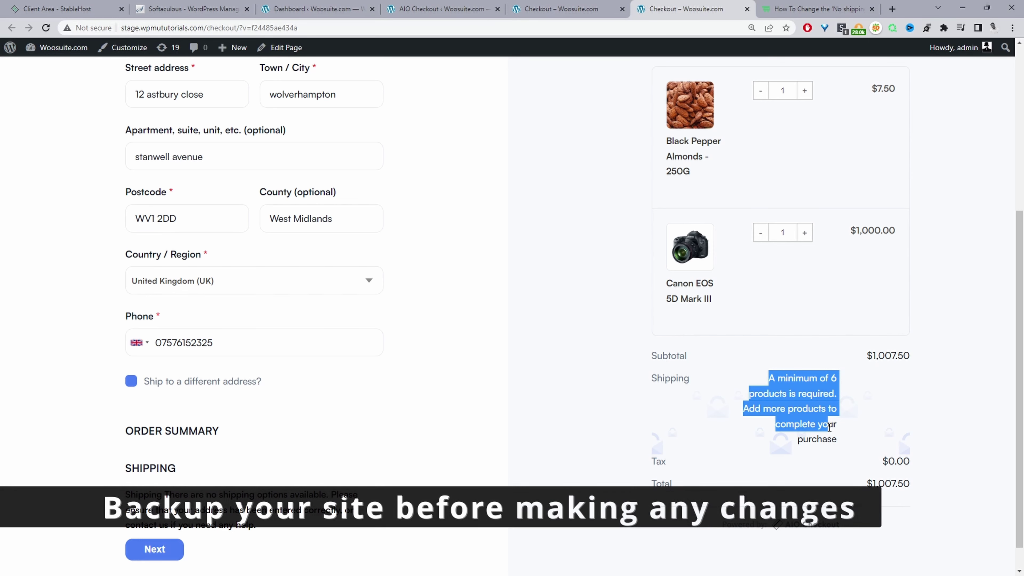
# Switch to the Woosuite.com WordPress admin Dashboard tab.
pyautogui.click(317, 8)
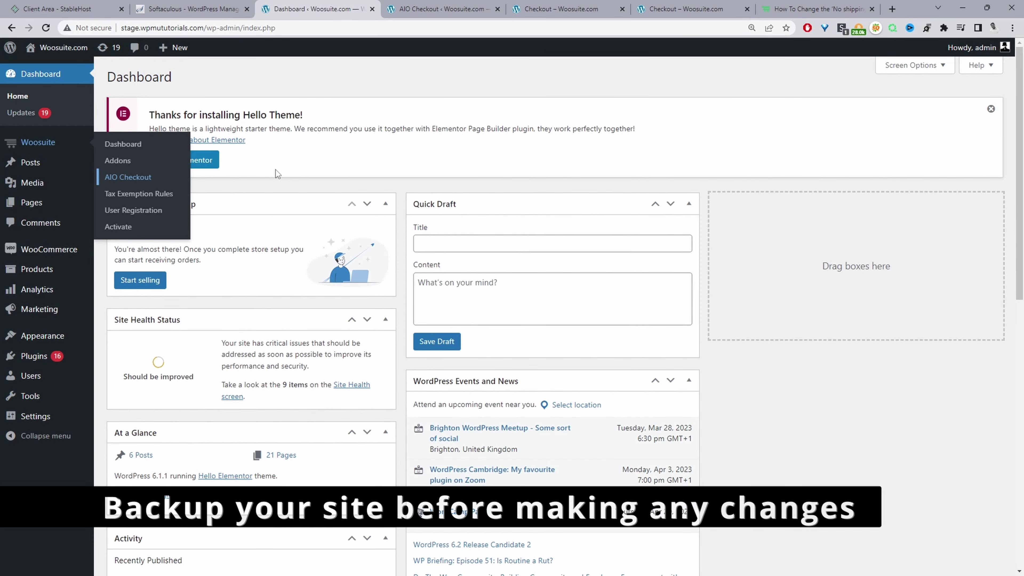
pyautogui.moveTo(64, 342)
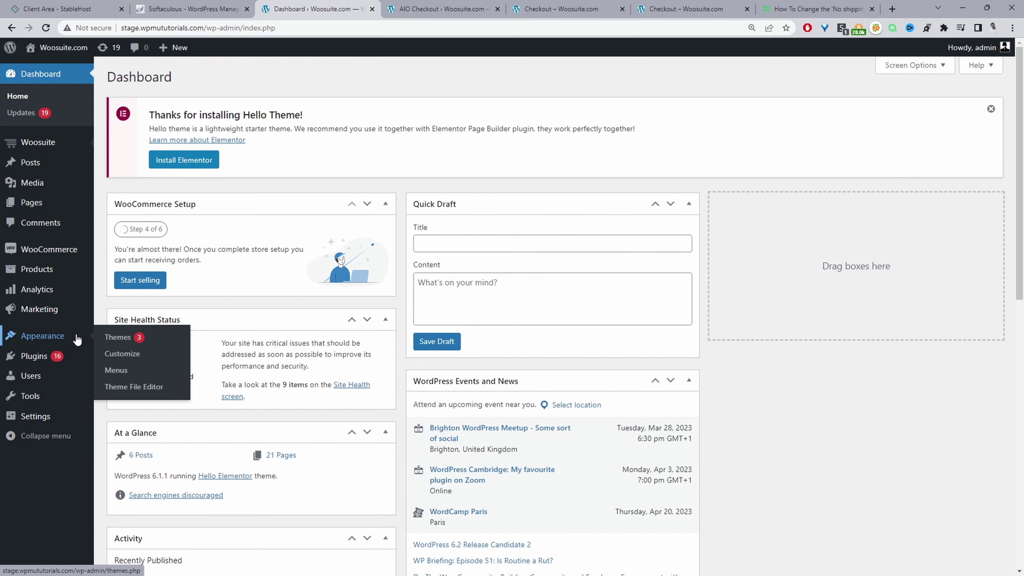
# Open Hello Elementor's functions.php in the Theme File Editor and place the cursor on empty line 222.
pyautogui.click(138, 388)
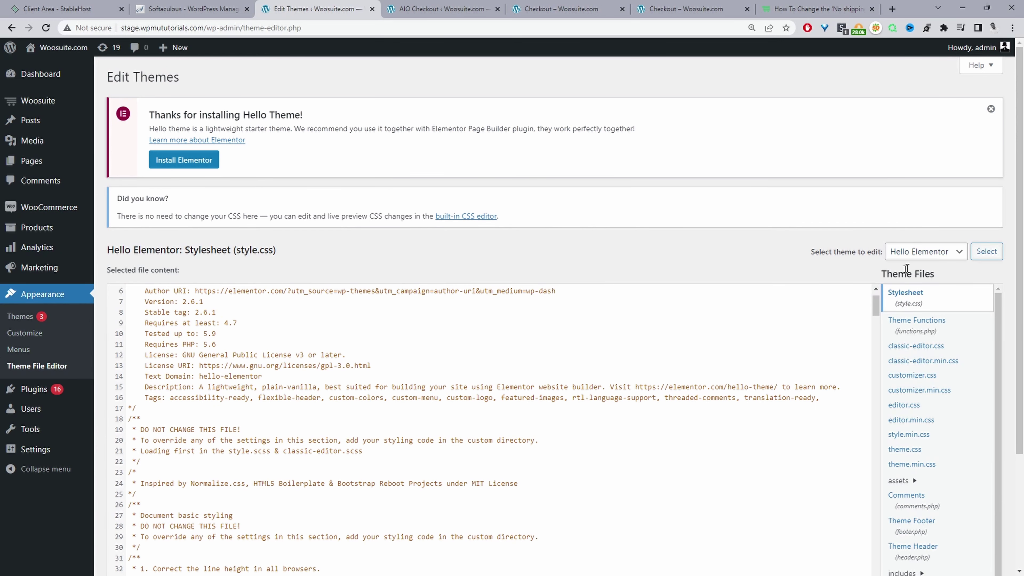
pyautogui.scroll(-4, 814, 229)
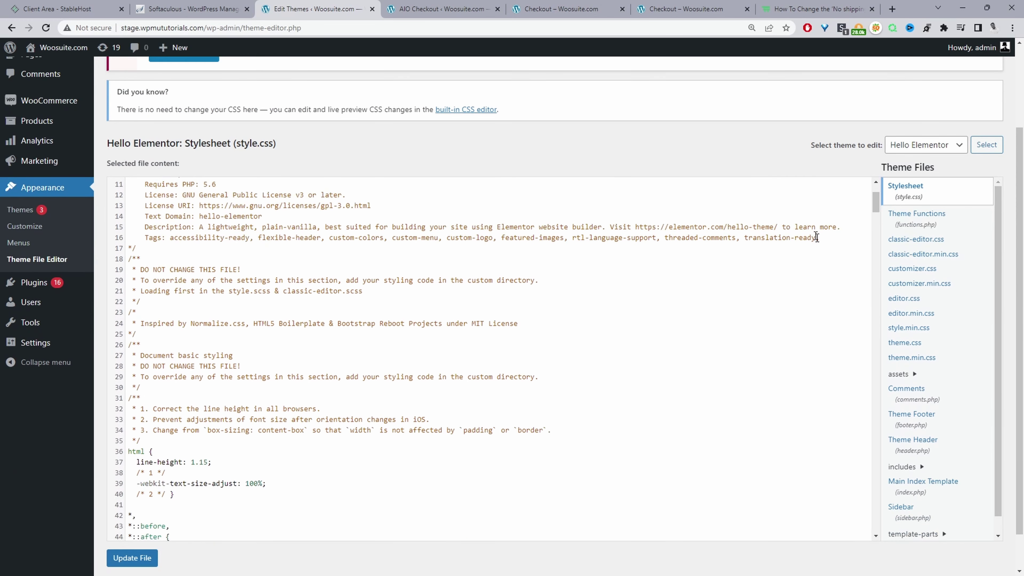
pyautogui.scroll(-1, 857, 352)
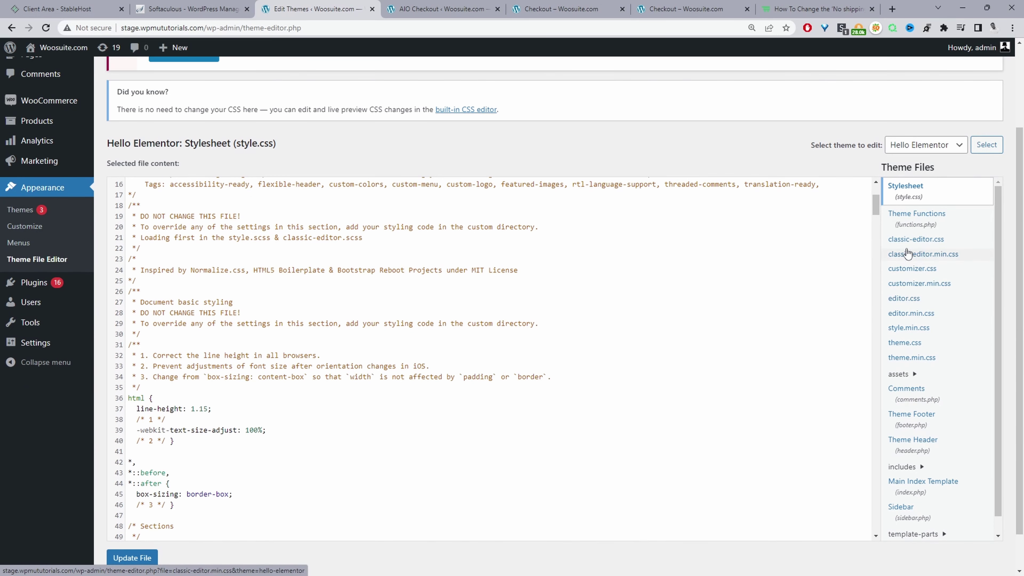
pyautogui.click(908, 230)
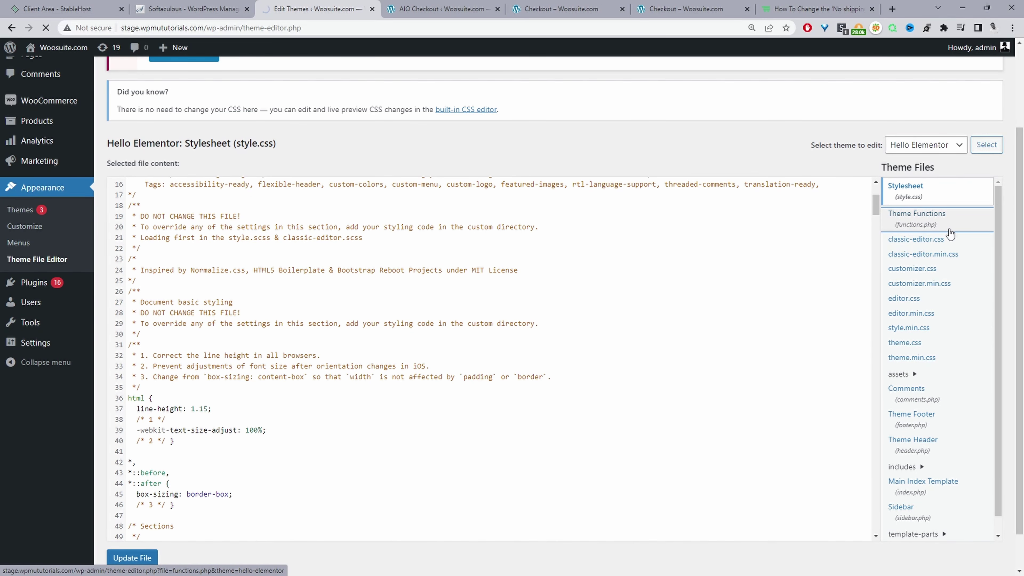
pyautogui.scroll(-20, 647, 307)
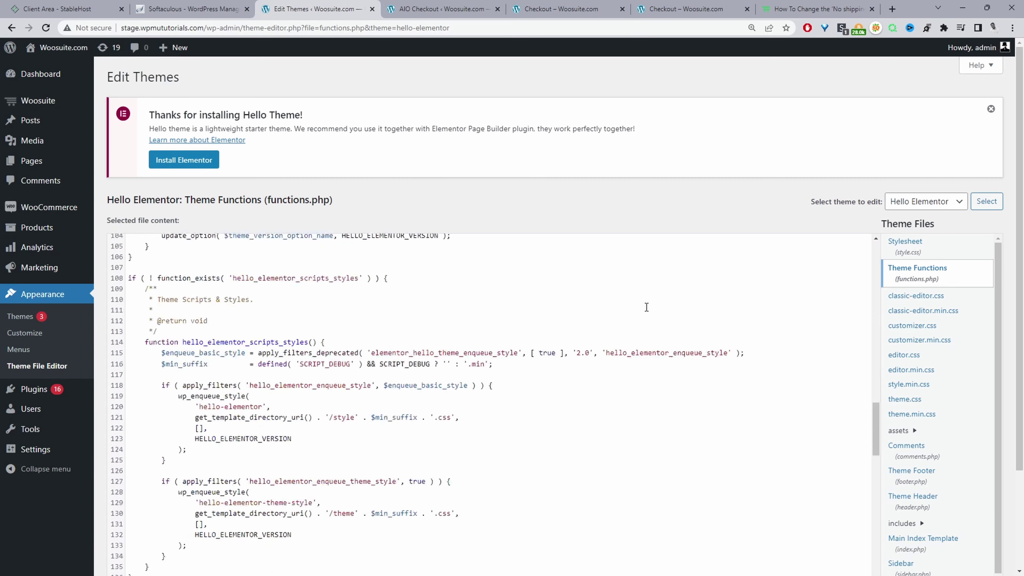
pyautogui.scroll(-11, 647, 307)
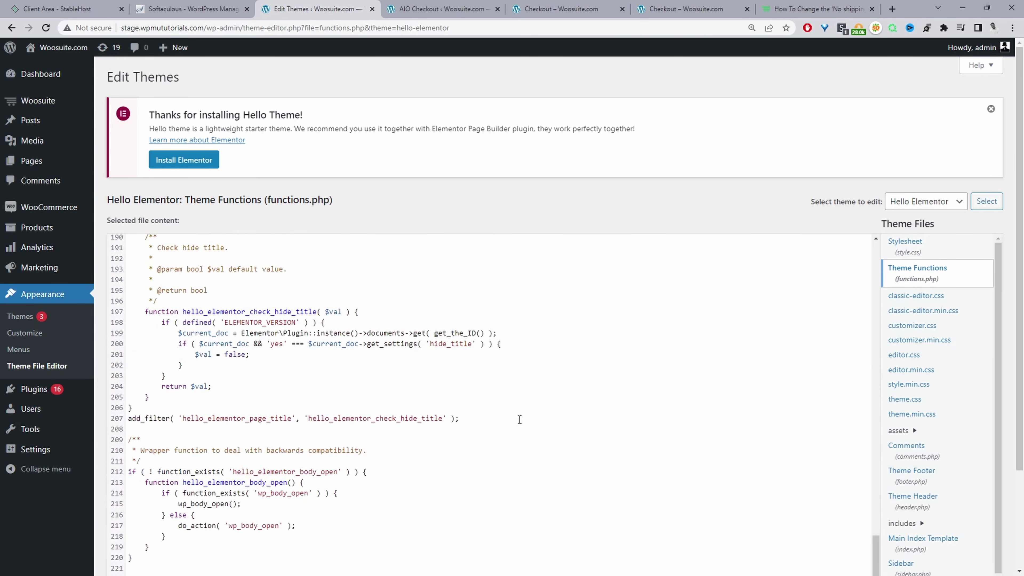
pyautogui.scroll(-3, 521, 420)
pyautogui.click(133, 471)
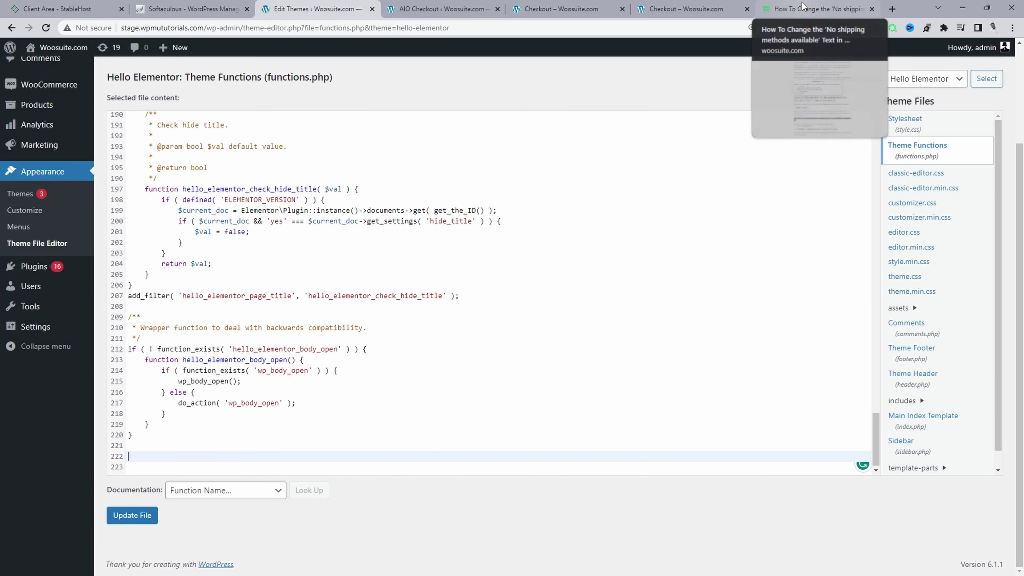
# Copy both custom_no_shipping_message add_filter lines from the tutorial and paste them at line 222.
pyautogui.click(814, 8)
pyautogui.scroll(-2, 655, 283)
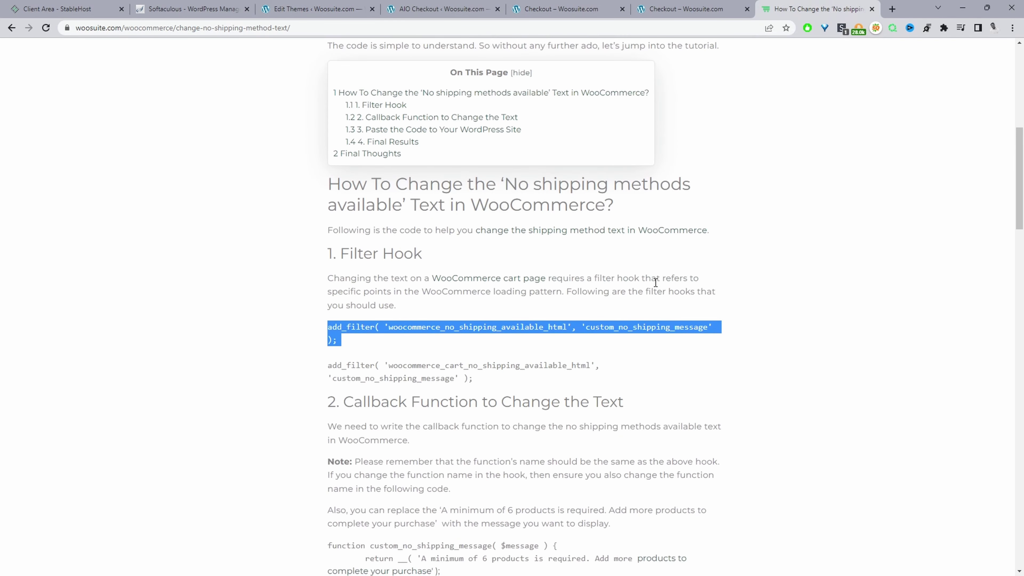
pyautogui.click(309, 328)
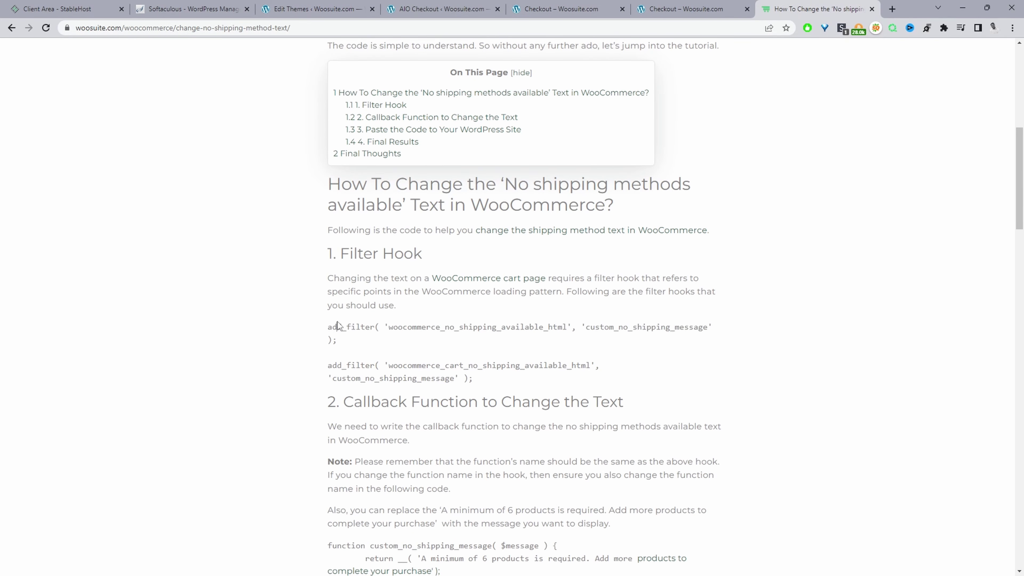
pyautogui.moveTo(331, 325); pyautogui.dragTo(539, 376)
pyautogui.hotkey('ctrl', 'c')
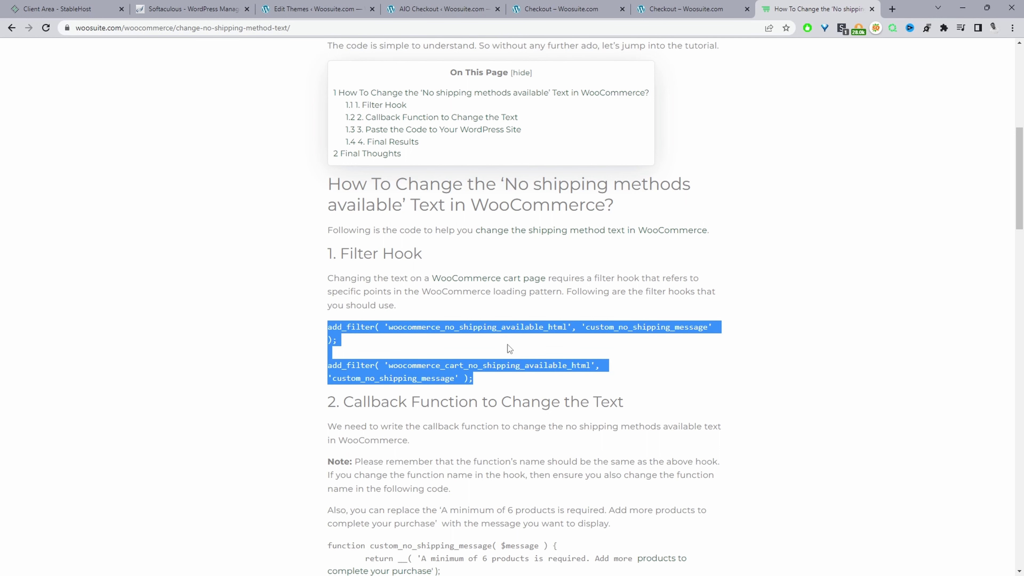
pyautogui.click(314, 9)
pyautogui.click(138, 453)
pyautogui.hotkey('ctrl', 'v')
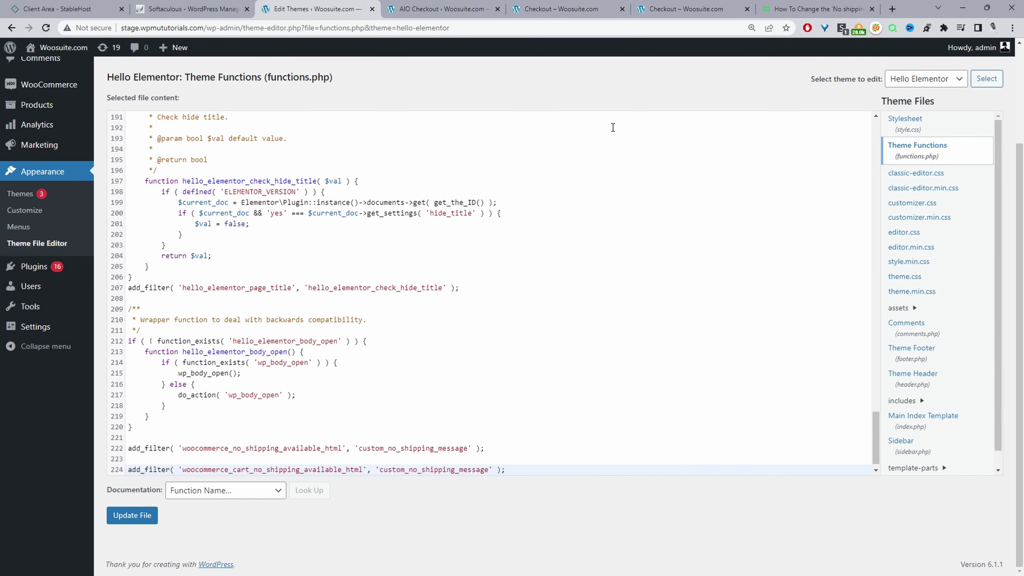
# Copy the tutorial's custom_no_shipping_message function and paste it below the two add_filter lines.
pyautogui.click(811, 9)
pyautogui.scroll(-1, 667, 289)
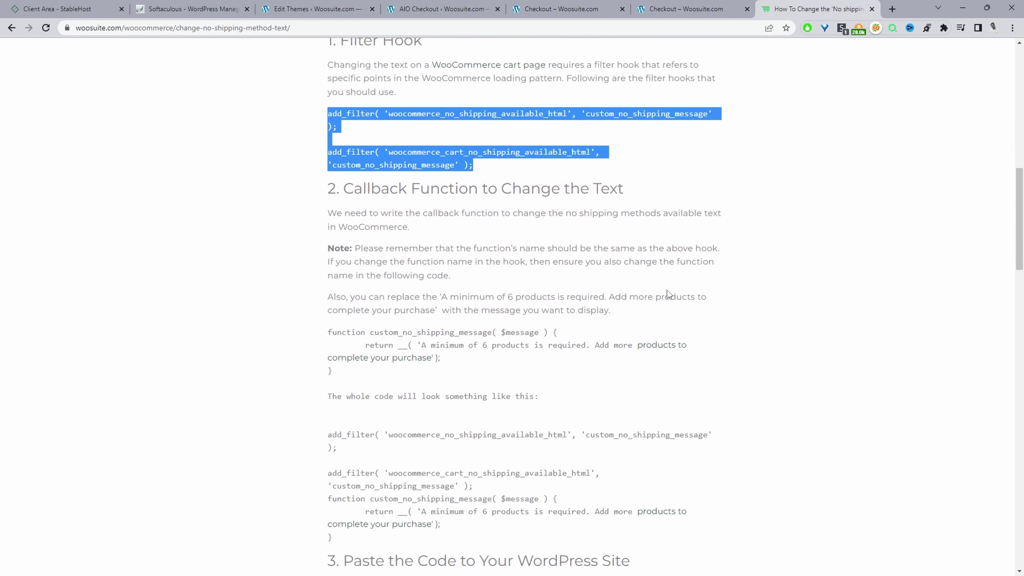
pyautogui.scroll(-1, 541, 341)
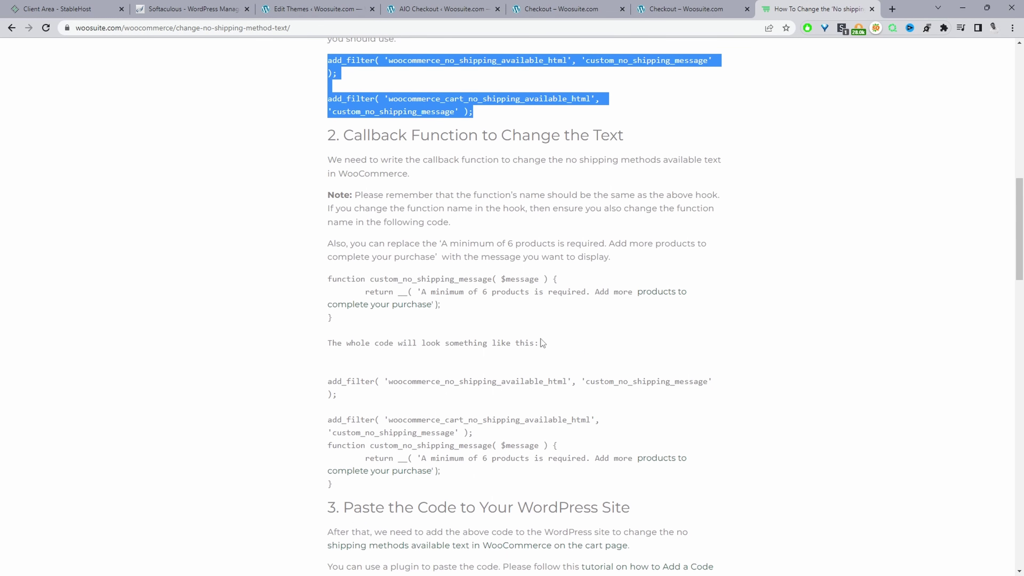
pyautogui.moveTo(345, 319); pyautogui.dragTo(322, 279)
pyautogui.hotkey('ctrl', 'c')
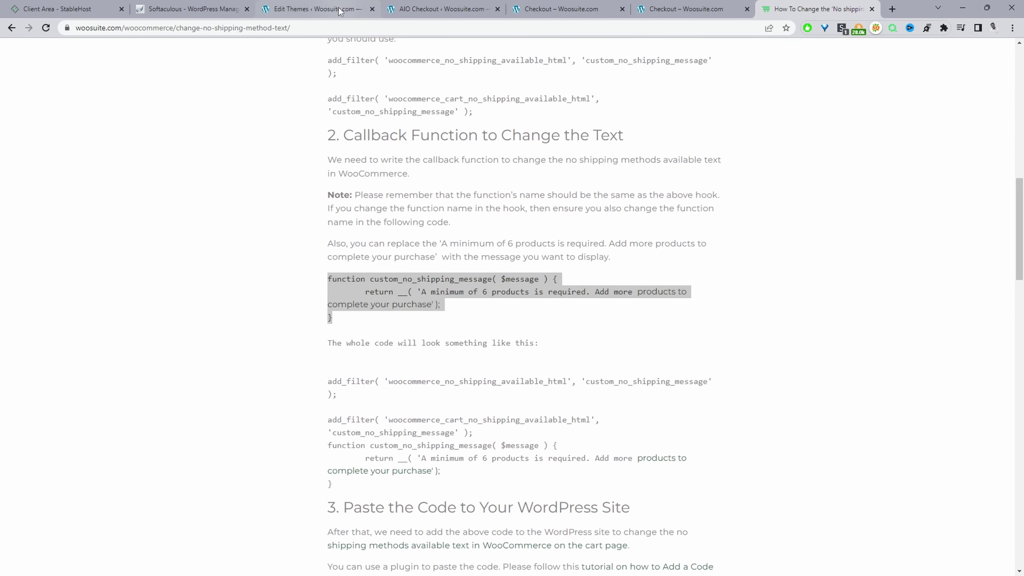
pyautogui.click(316, 8)
pyautogui.click(549, 470)
pyautogui.press('Return')
pyautogui.press('Return')
pyautogui.hotkey('ctrl', 'v')
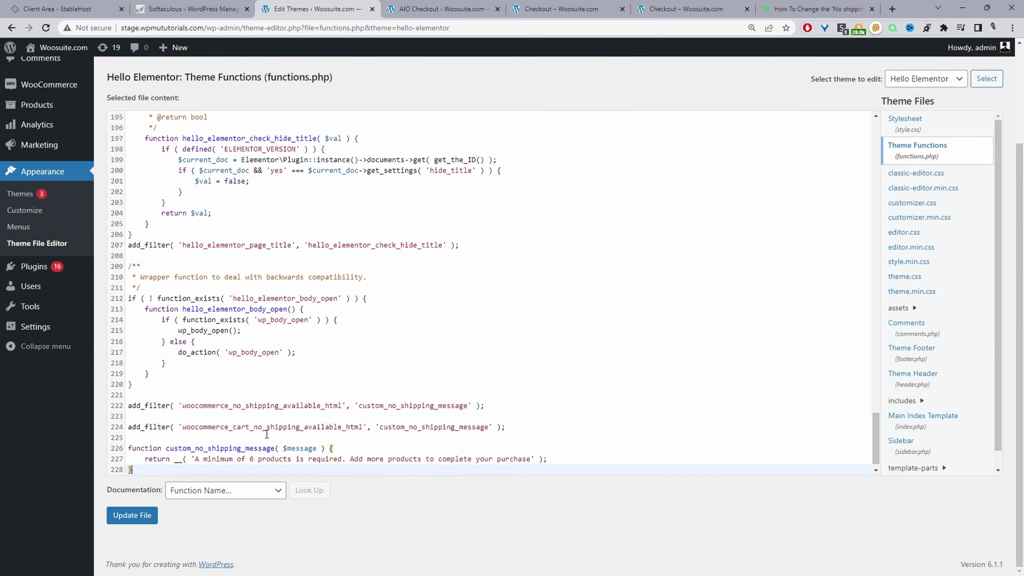
pyautogui.click(193, 459)
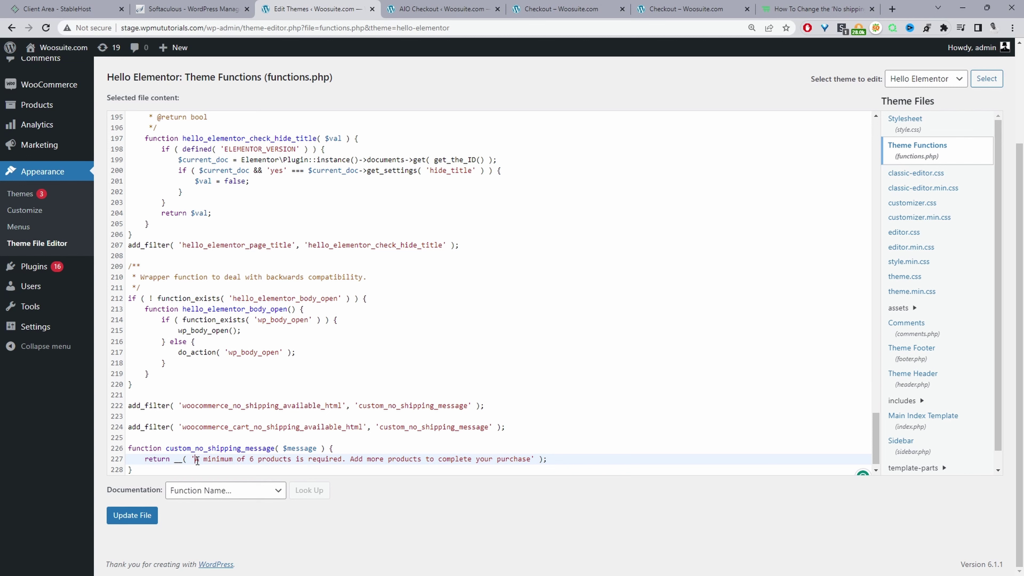
# Replace line 227's minimum-products text with 'Testing our no shipping method code' and click Update File.
pyautogui.moveTo(197, 459)
pyautogui.mouseDown()
pyautogui.moveTo(259, 451)
pyautogui.moveTo(196, 459)
pyautogui.mouseUp()
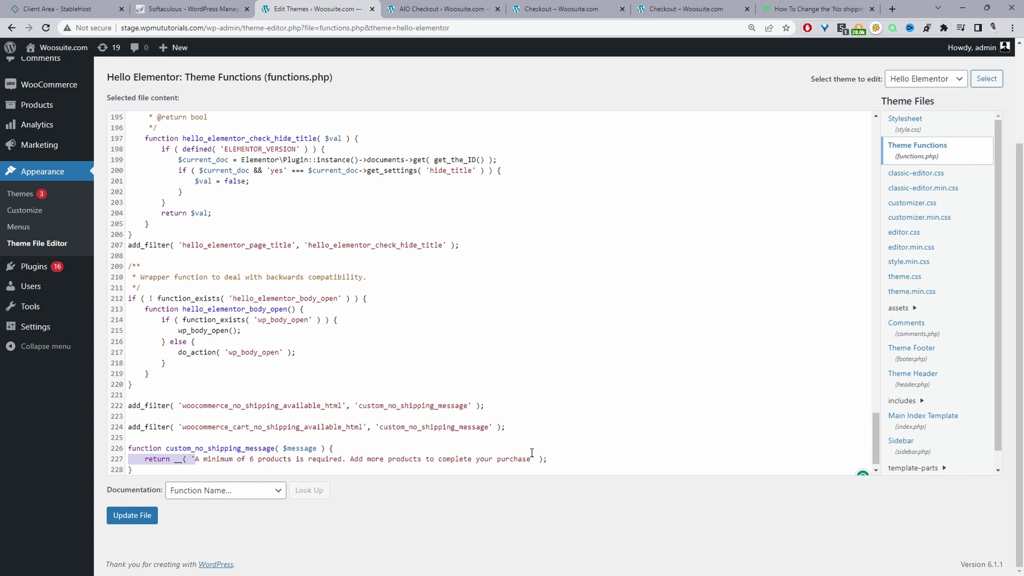
pyautogui.keyDown('shift'); pyautogui.click(531, 459); pyautogui.keyUp('shift')
pyautogui.write('Testing our no shipping method code')
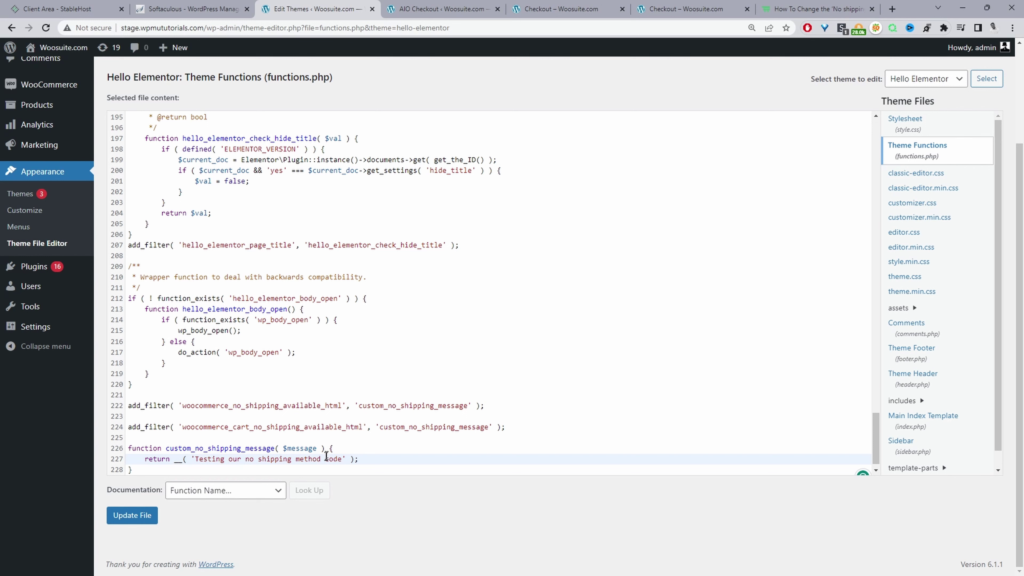
pyautogui.click(133, 516)
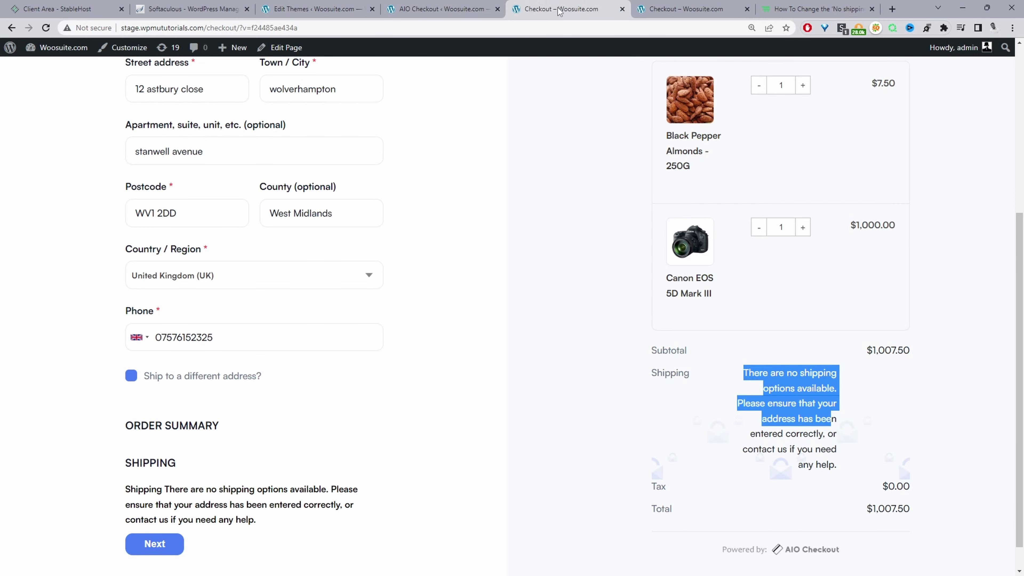
# Reload the checkout page to confirm the shipping row shows 'Testing our no shipping method code'.
pyautogui.click(572, 8)
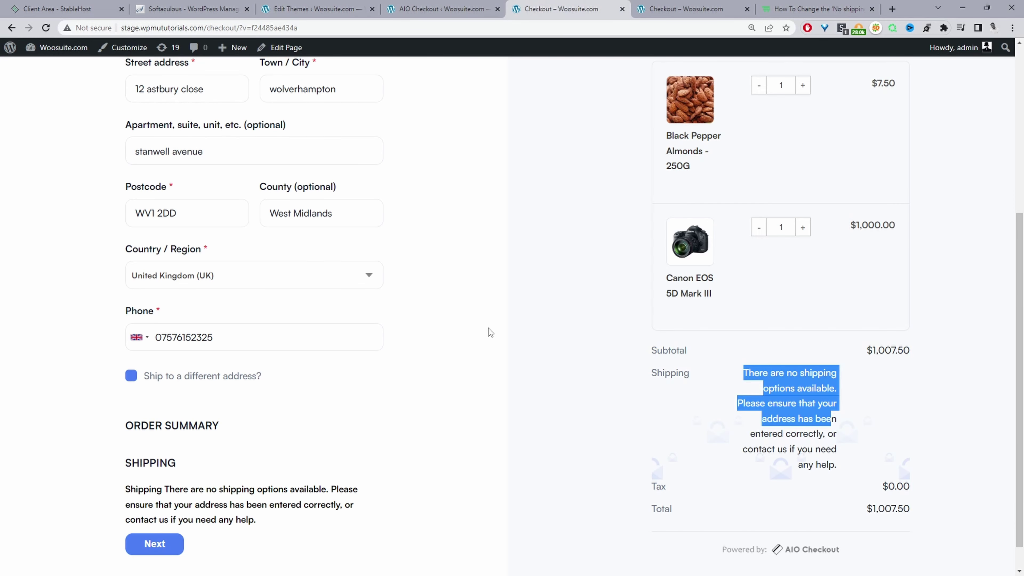
pyautogui.click(802, 429)
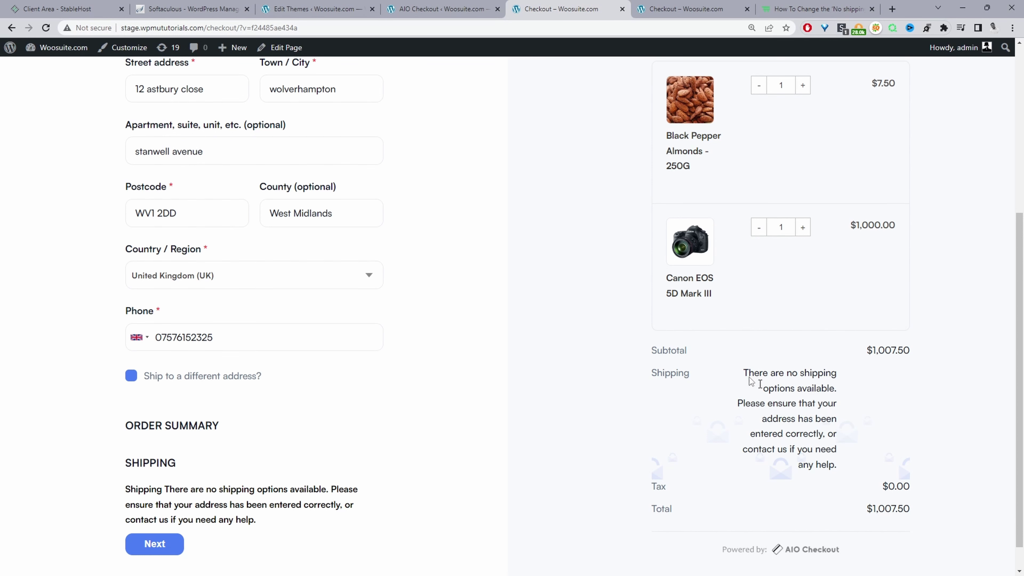
pyautogui.click(45, 28)
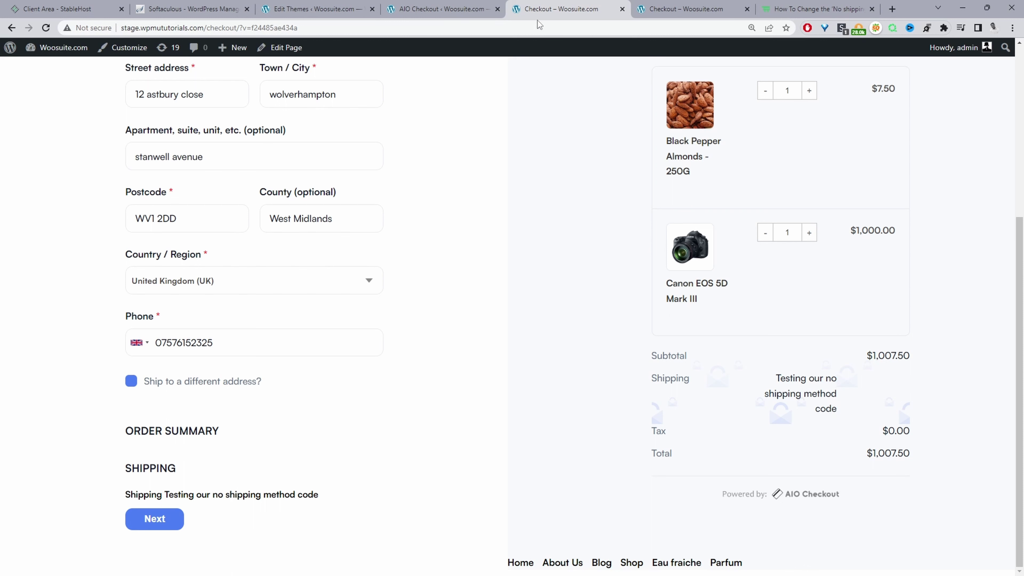
pyautogui.click(781, 6)
# Select the full hooks-and-callback code block under 'The whole code will look something like this:'.
pyautogui.scroll(-1, 838, 225)
pyautogui.scroll(2, 838, 226)
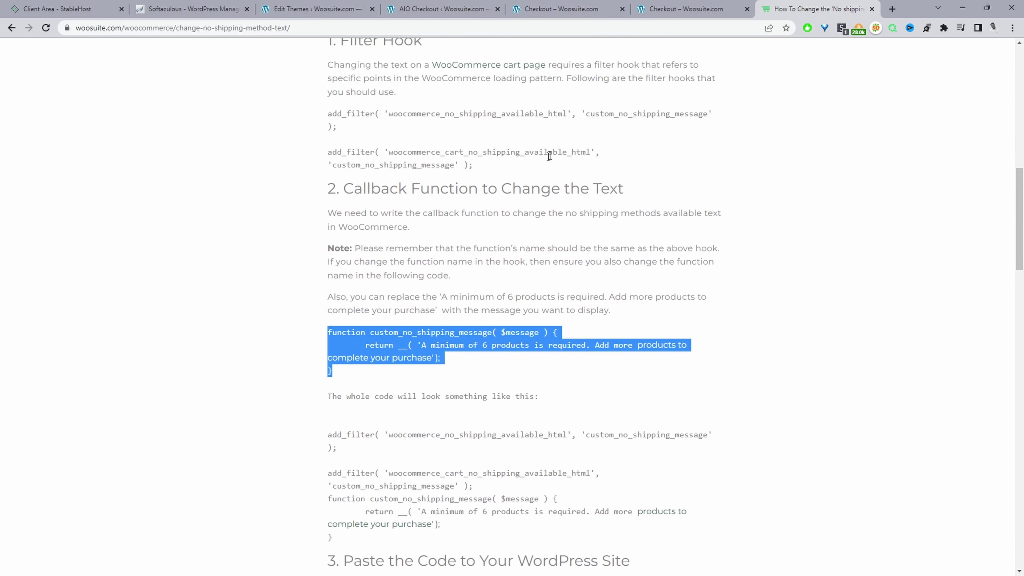
pyautogui.moveTo(537, 159); pyautogui.dragTo(327, 108)
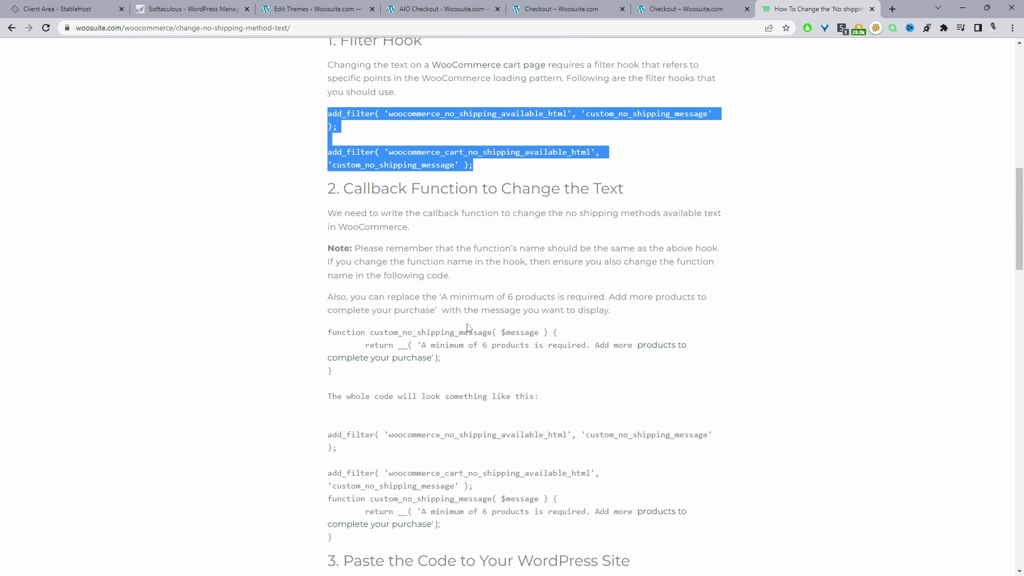
pyautogui.keyDown('shift'); pyautogui.click(314, 339); pyautogui.keyUp('shift')
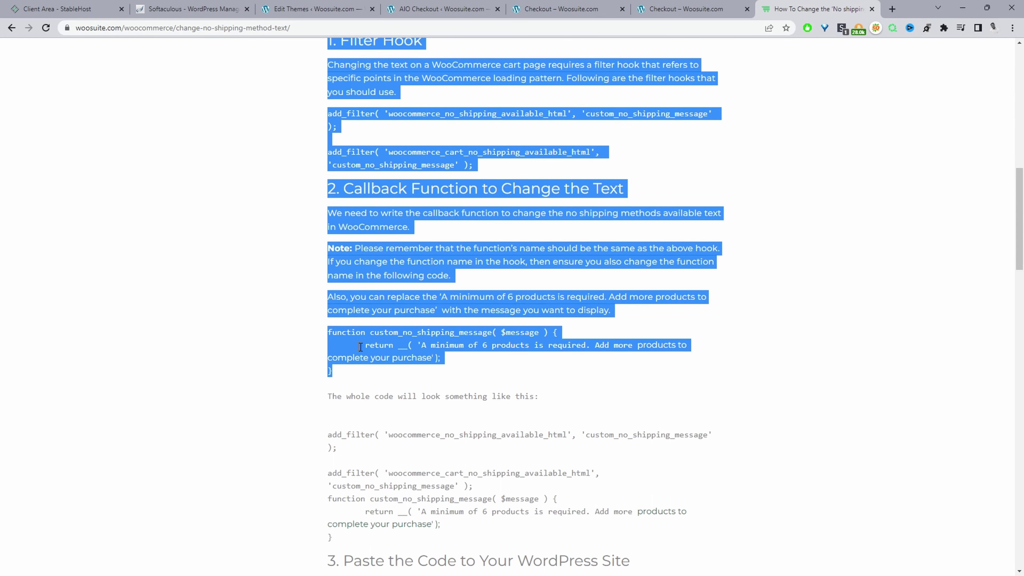
pyautogui.scroll(-1, 390, 359)
pyautogui.scroll(-2, 389, 359)
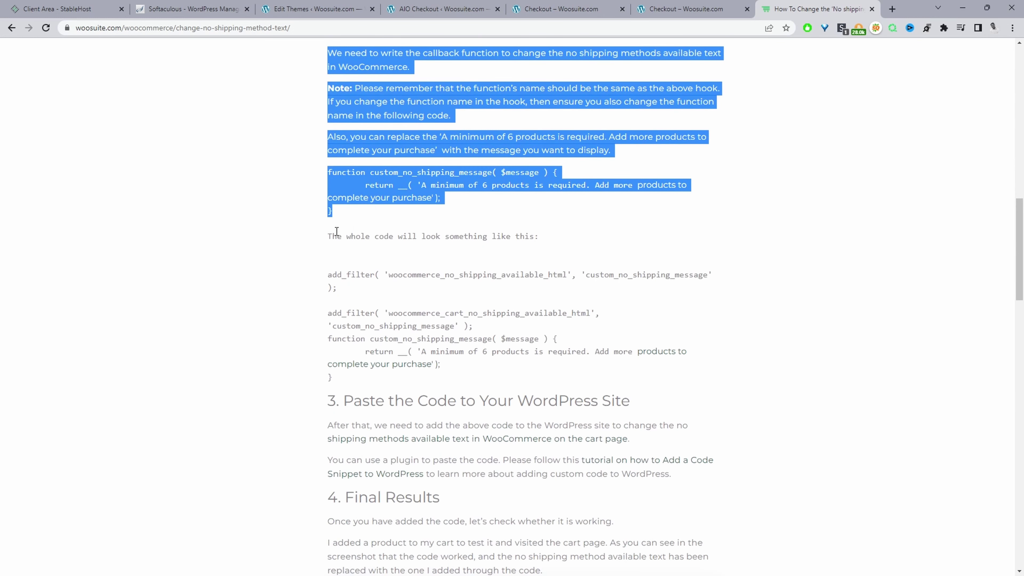
pyautogui.moveTo(330, 236); pyautogui.dragTo(553, 248)
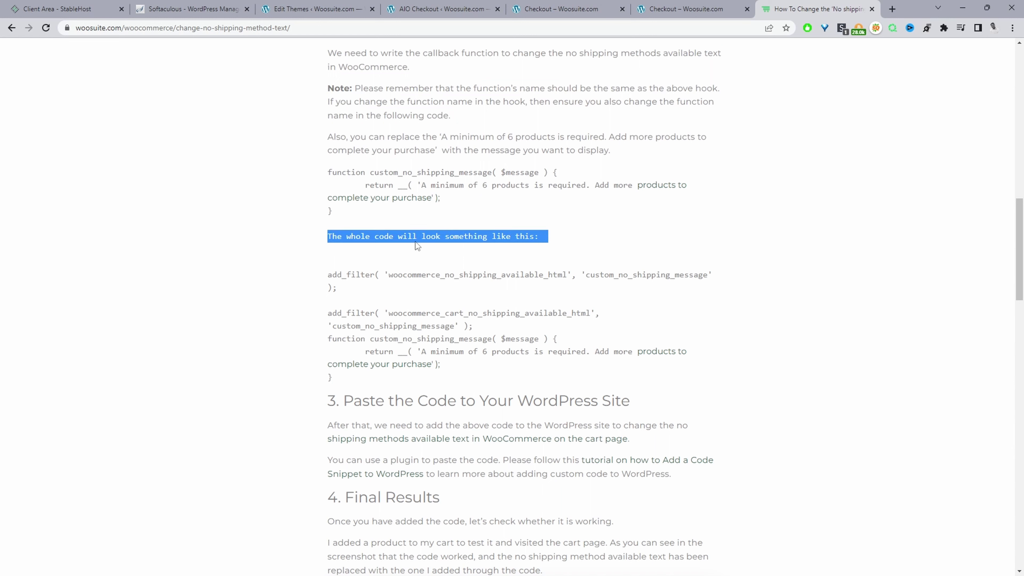
pyautogui.moveTo(326, 271); pyautogui.dragTo(544, 380)
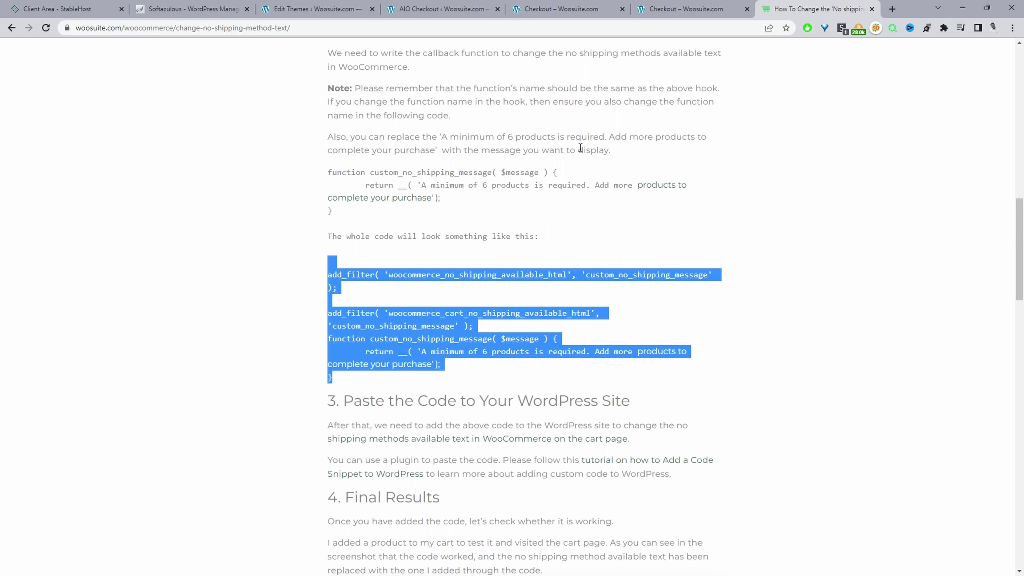
# Delete lines 222–228 (both hooks and the callback) from functions.php and click Update File.
pyautogui.click(324, 7)
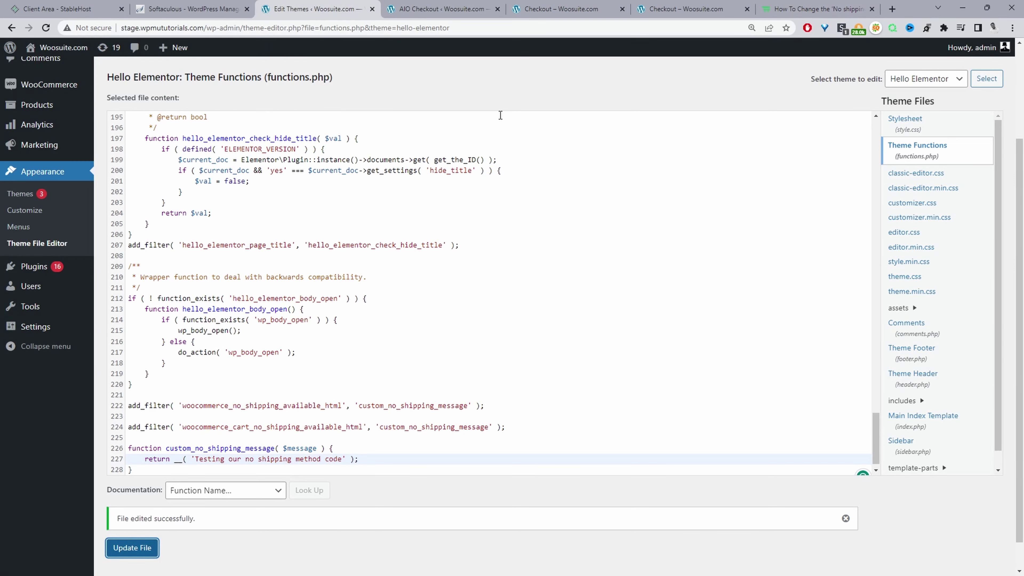
pyautogui.scroll(-1, 399, 379)
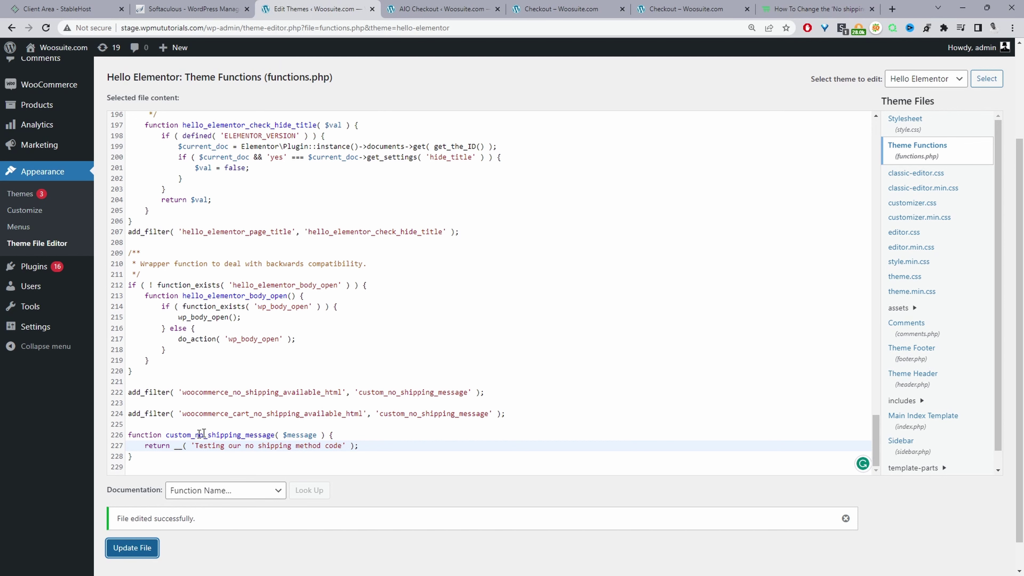
pyautogui.moveTo(157, 457); pyautogui.dragTo(123, 397)
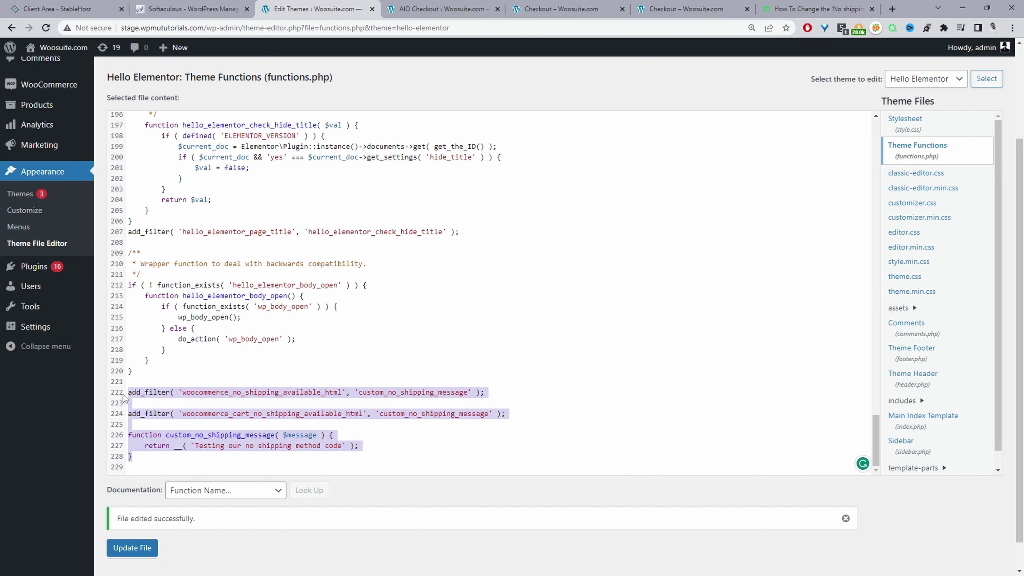
pyautogui.press('BackSpace')
pyautogui.click(137, 517)
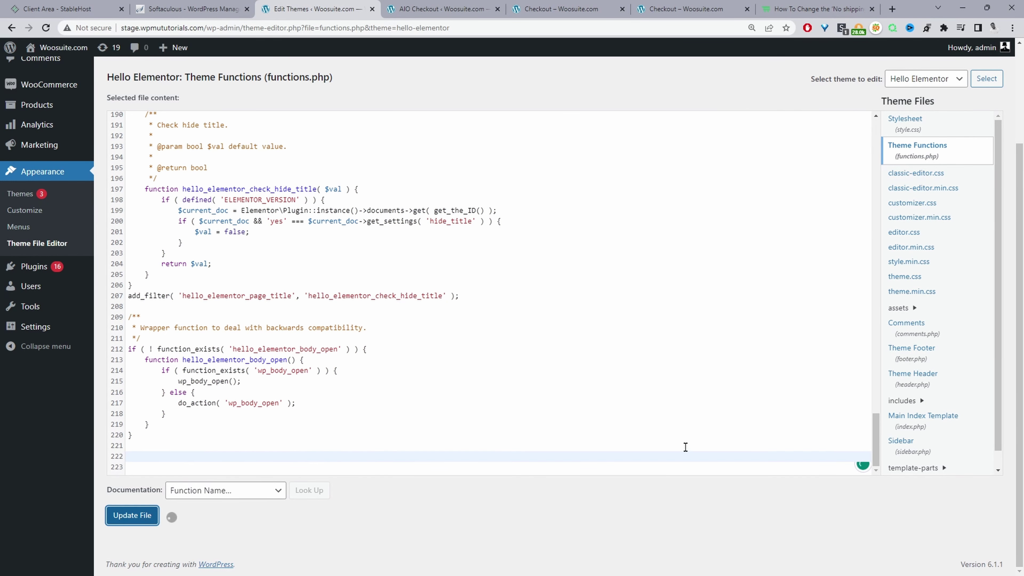
# Search Add Plugins for 'code' and scroll to find the Code Snippets plugin.
pyautogui.moveTo(29, 268)
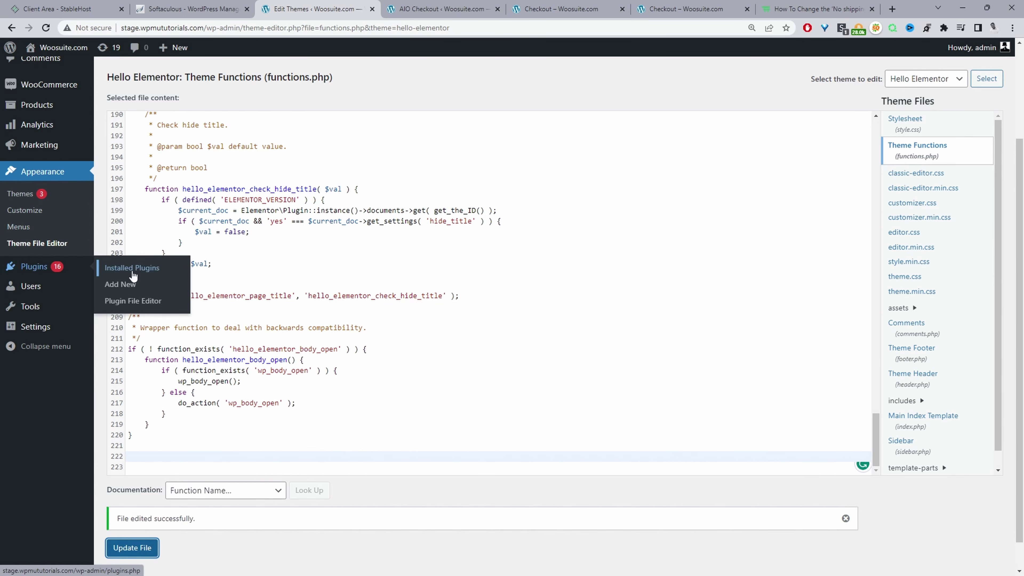
pyautogui.click(128, 283)
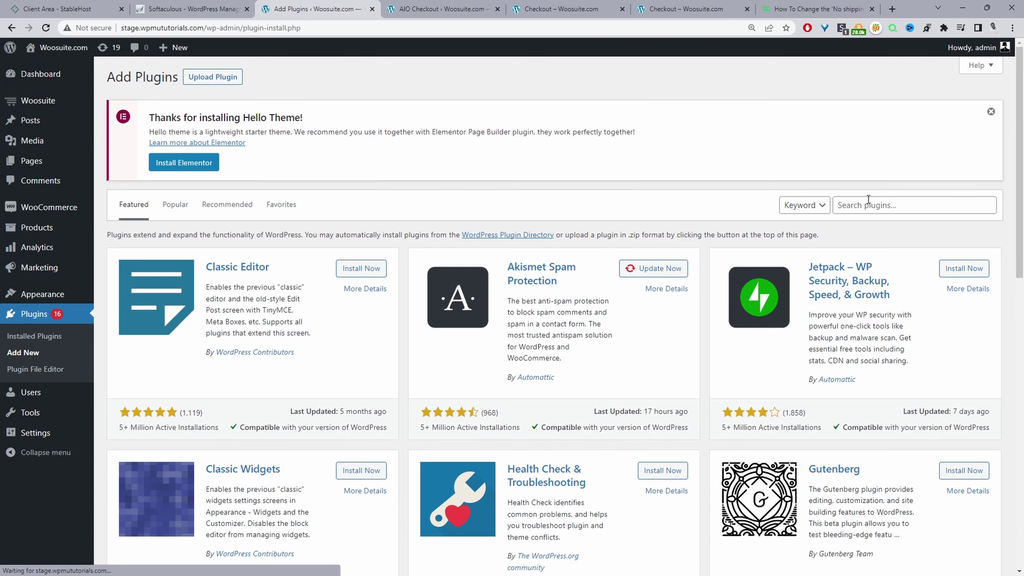
pyautogui.click(879, 204)
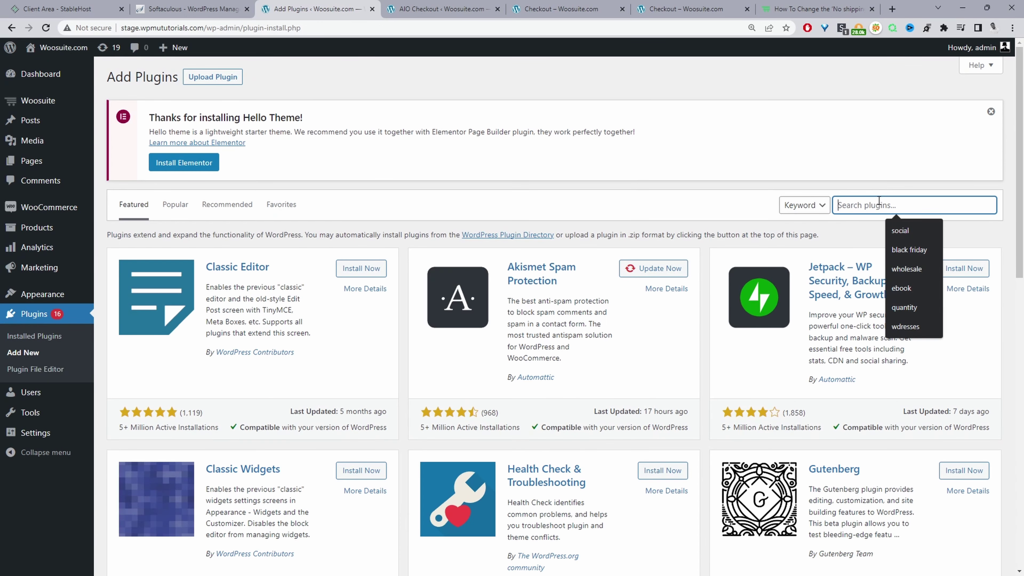
pyautogui.write('code')
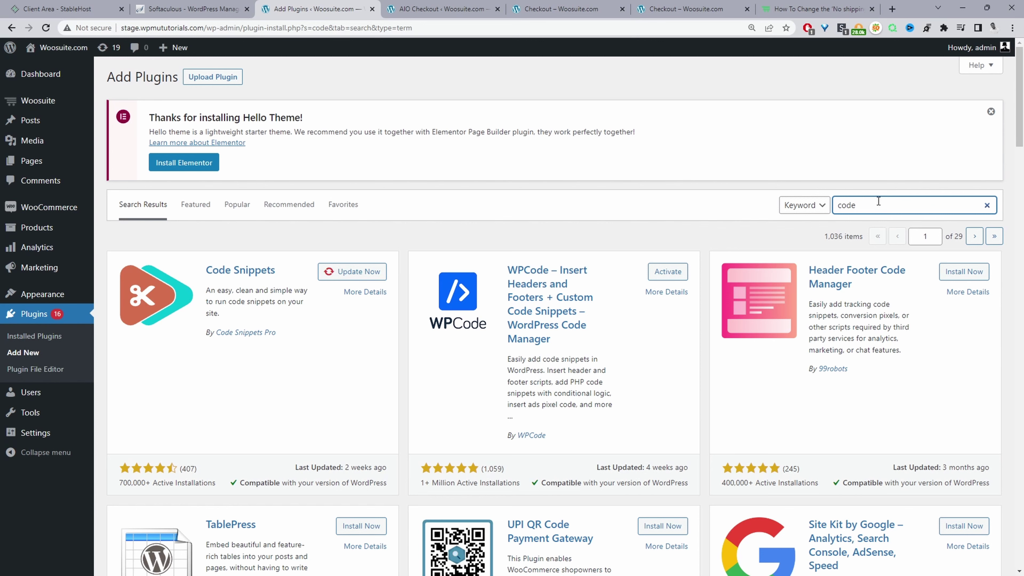
pyautogui.scroll(-1, 270, 234)
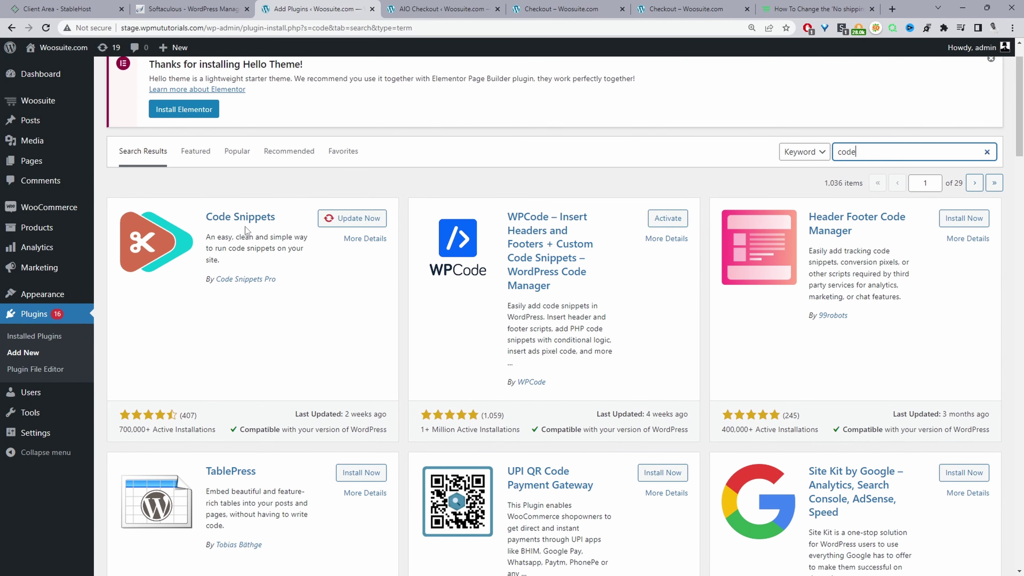
pyautogui.scroll(-2, 347, 301)
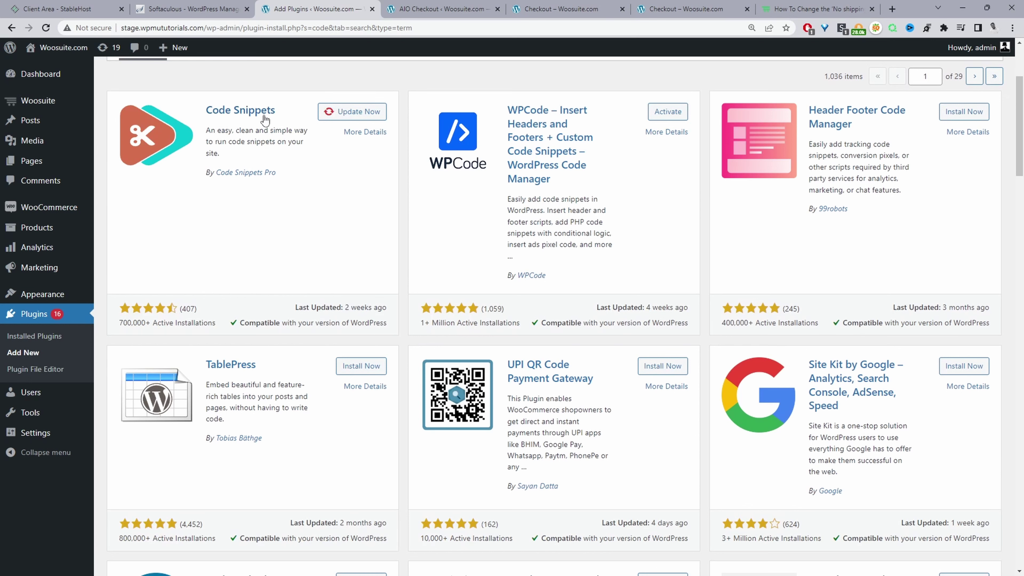
pyautogui.moveTo(76, 304)
# Update Code Snippets and activate it.
pyautogui.click(351, 111)
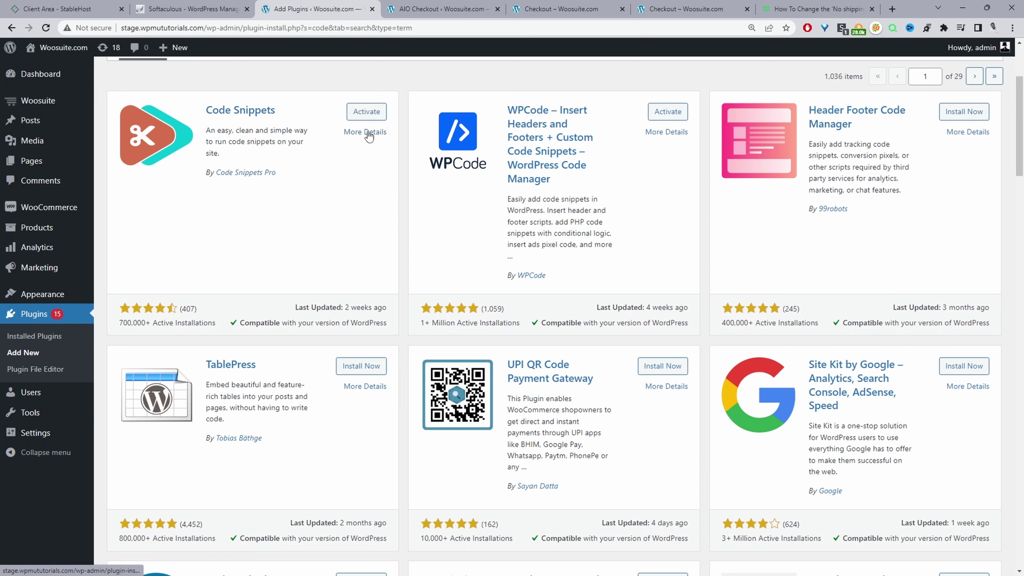
pyautogui.click(366, 112)
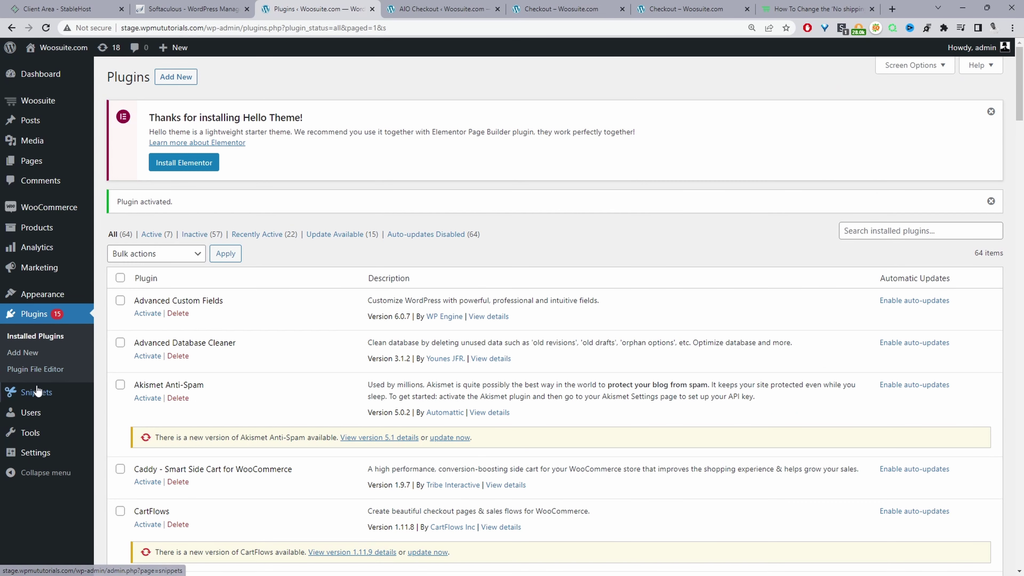
pyautogui.moveTo(32, 393)
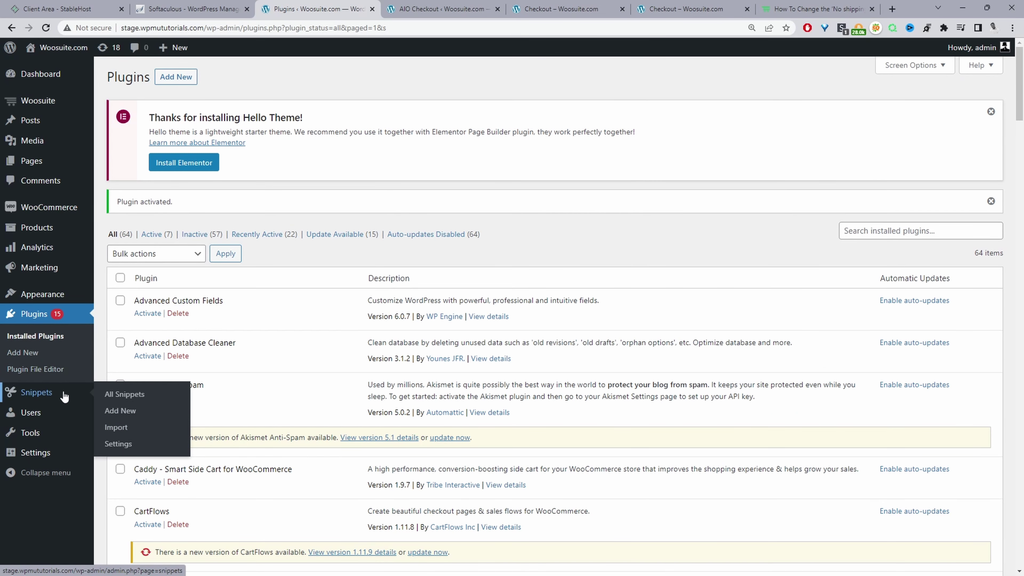
# Add a new snippet titled 'change no shipping method text', then return to the Woosuite tutorial.
pyautogui.click(117, 411)
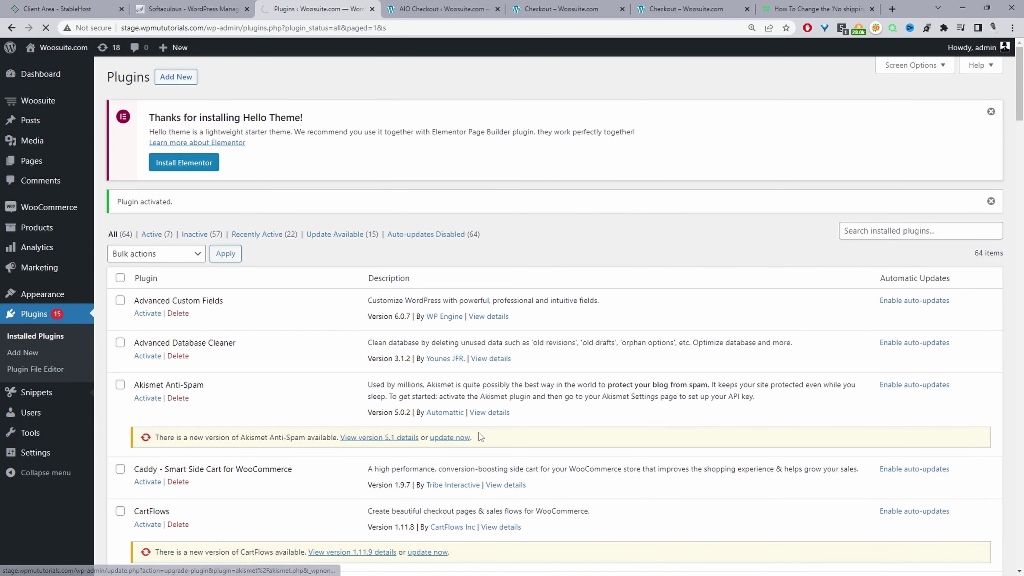
pyautogui.scroll(-1, 133, 234)
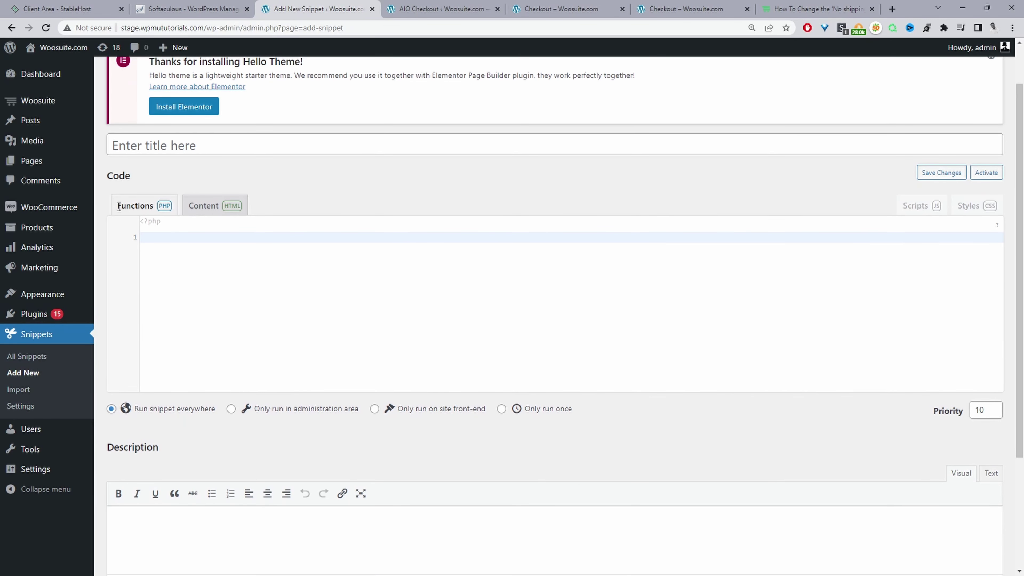
pyautogui.click(231, 144)
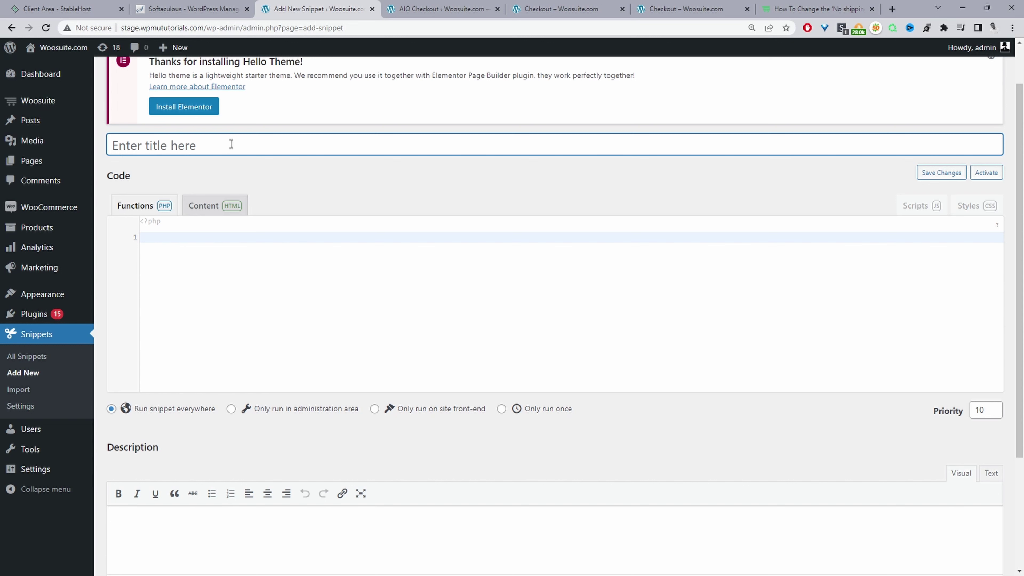
pyautogui.write('change ')
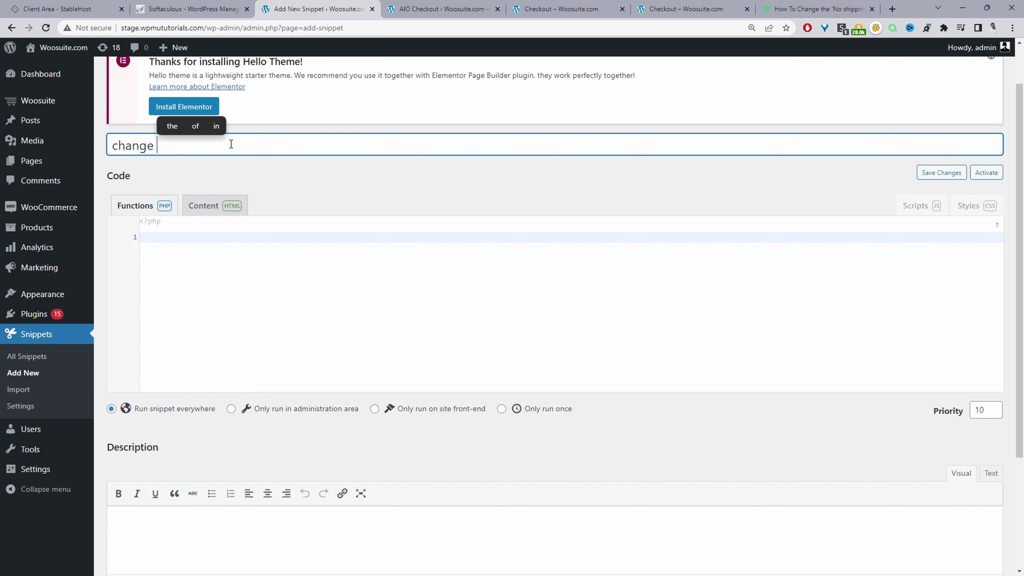
pyautogui.write('no shipping method text')
pyautogui.click(377, 281)
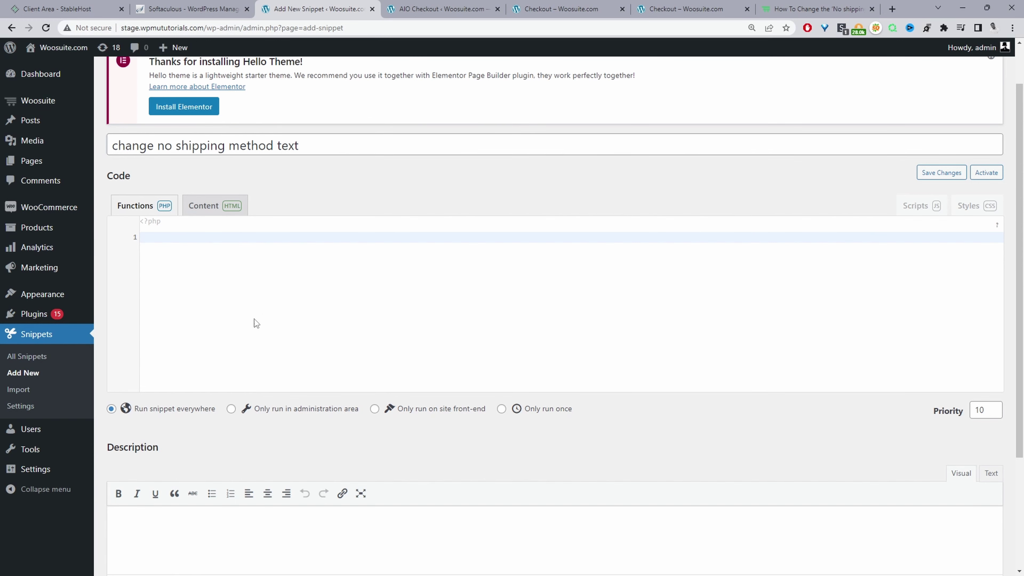
pyautogui.click(800, 7)
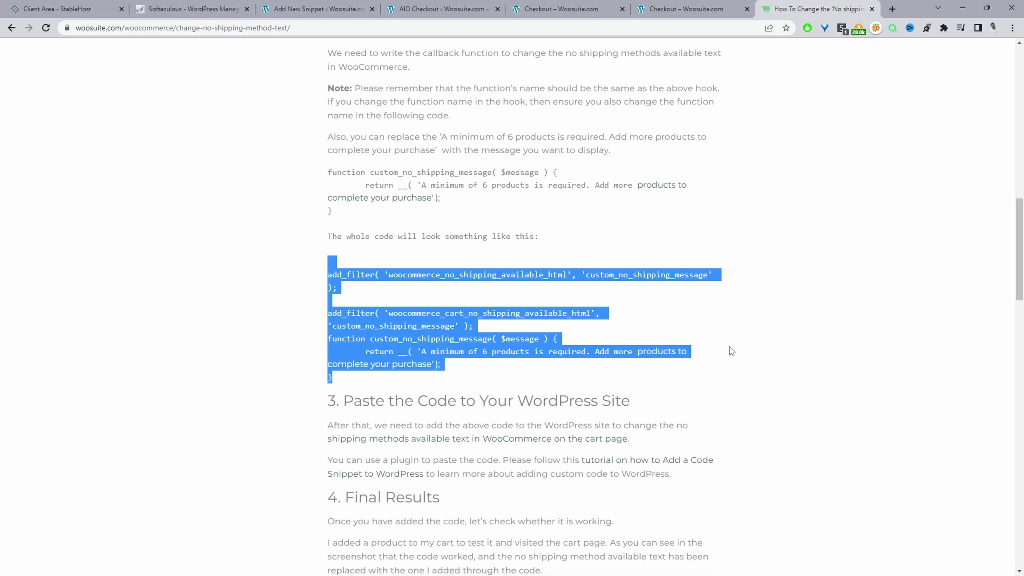
# Copy the no-shipping filter code from the tutorial into the snippet's code editor.
pyautogui.click(593, 288)
pyautogui.scroll(2, 404, 146)
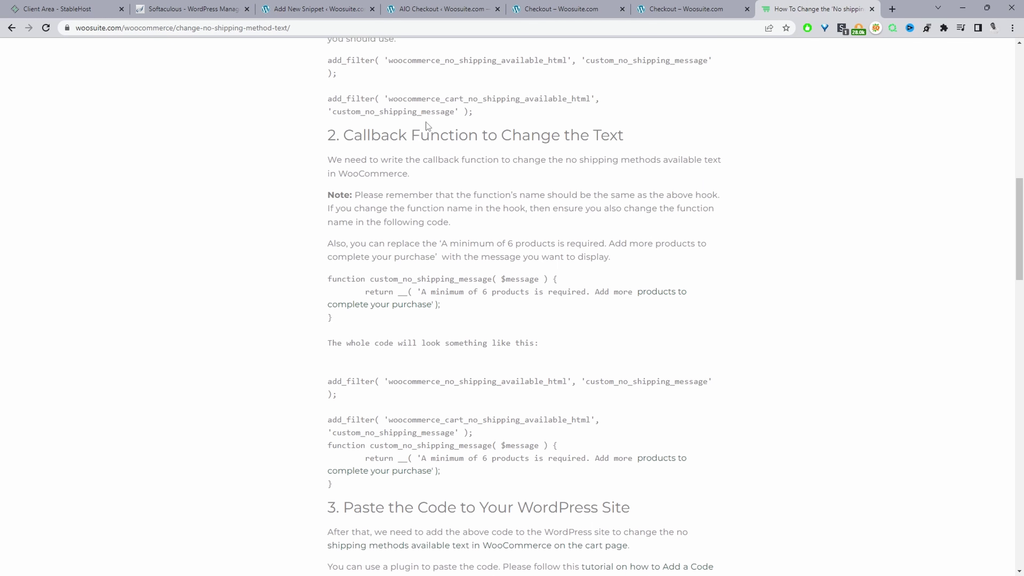
pyautogui.scroll(-2, 447, 138)
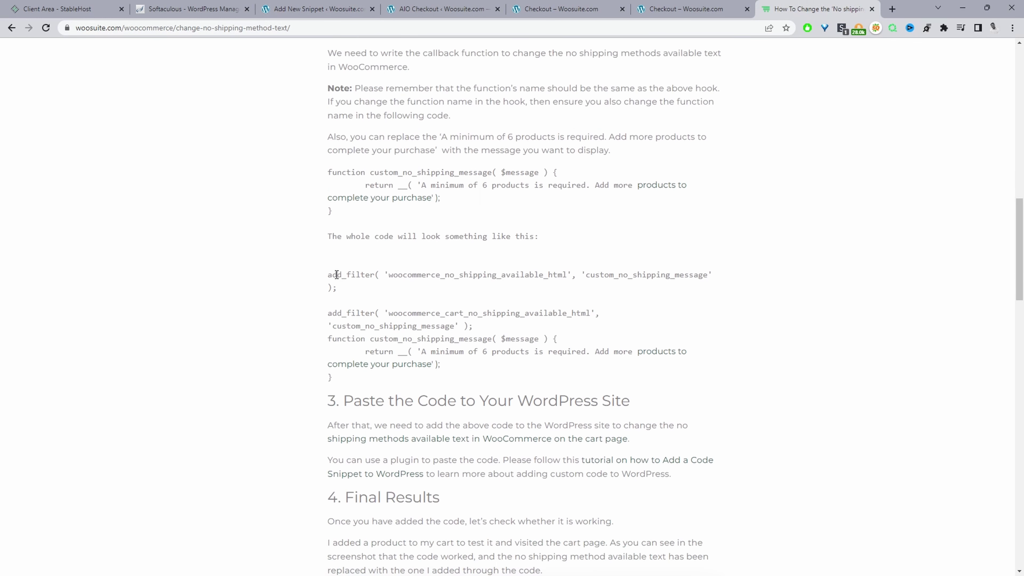
pyautogui.moveTo(327, 275); pyautogui.dragTo(511, 381)
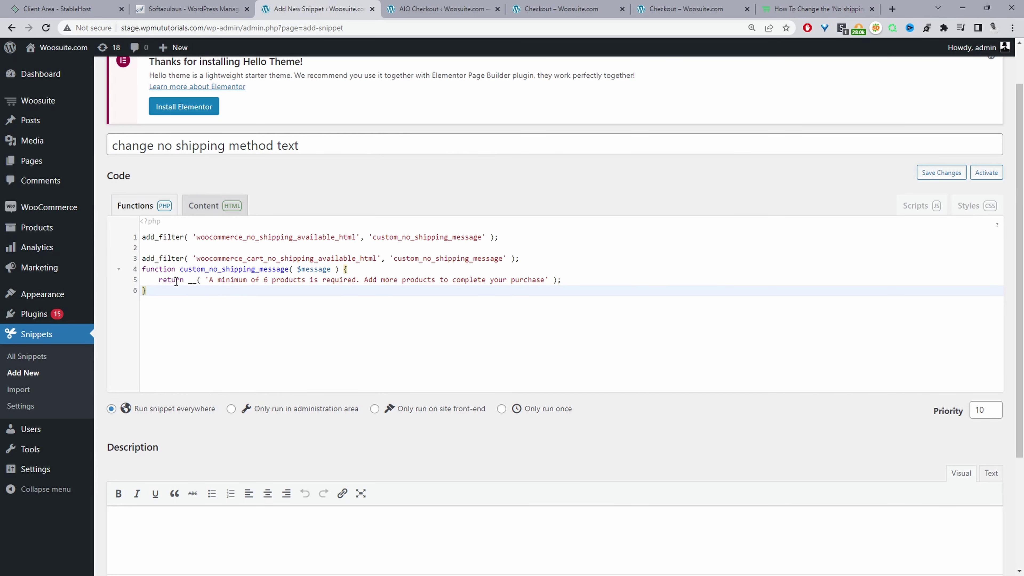
# Replace the returned message with 'test test test', then save and activate the snippet.
pyautogui.moveTo(208, 280); pyautogui.dragTo(546, 281)
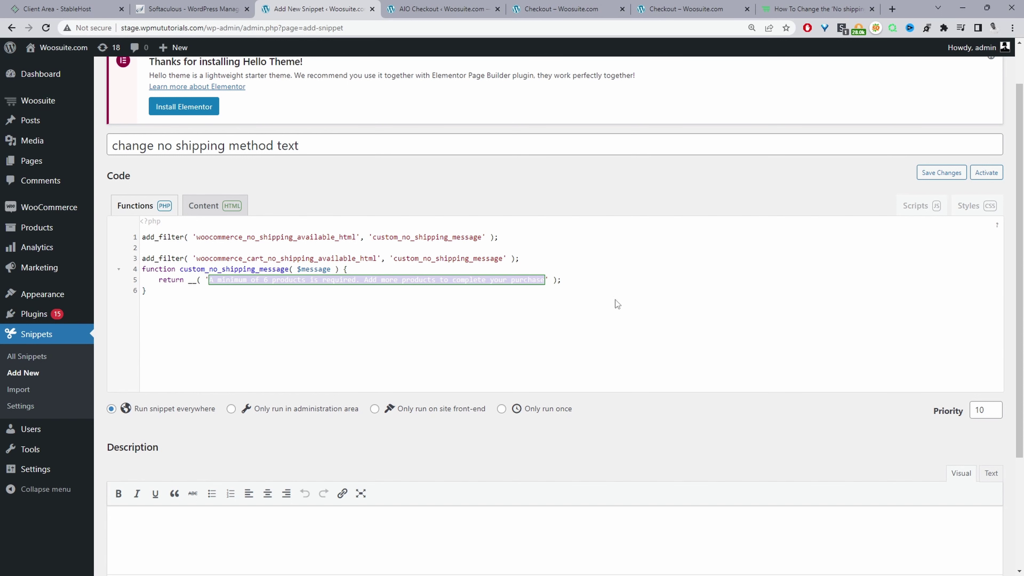
pyautogui.press('BackSpace')
pyautogui.write('test test')
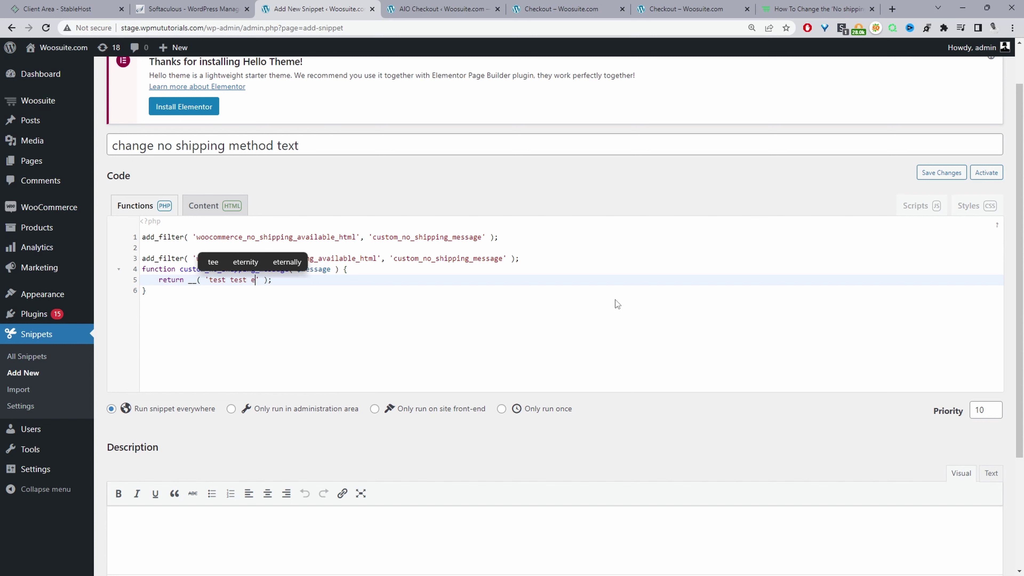
pyautogui.write(' test')
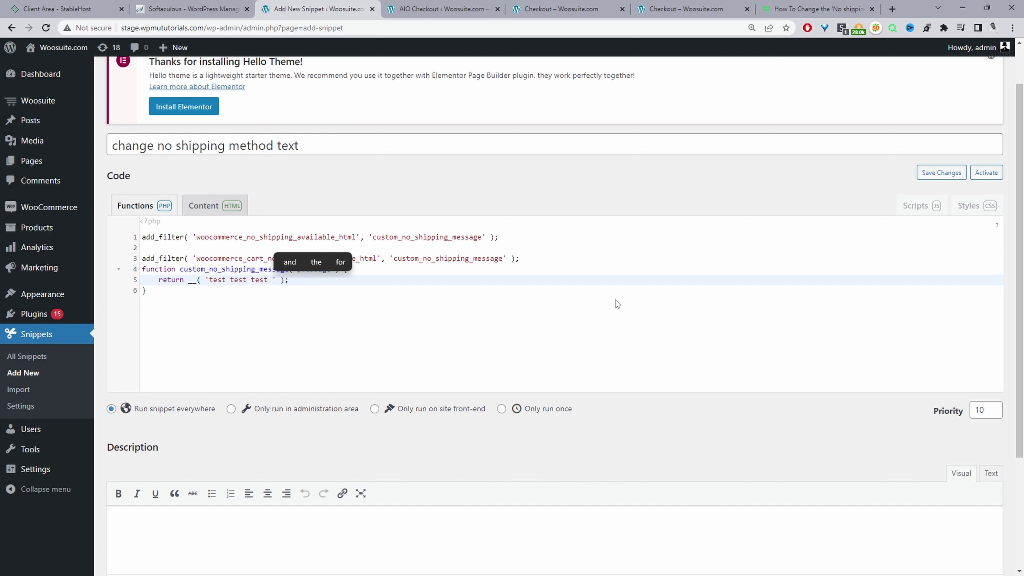
pyautogui.press('BackSpace')
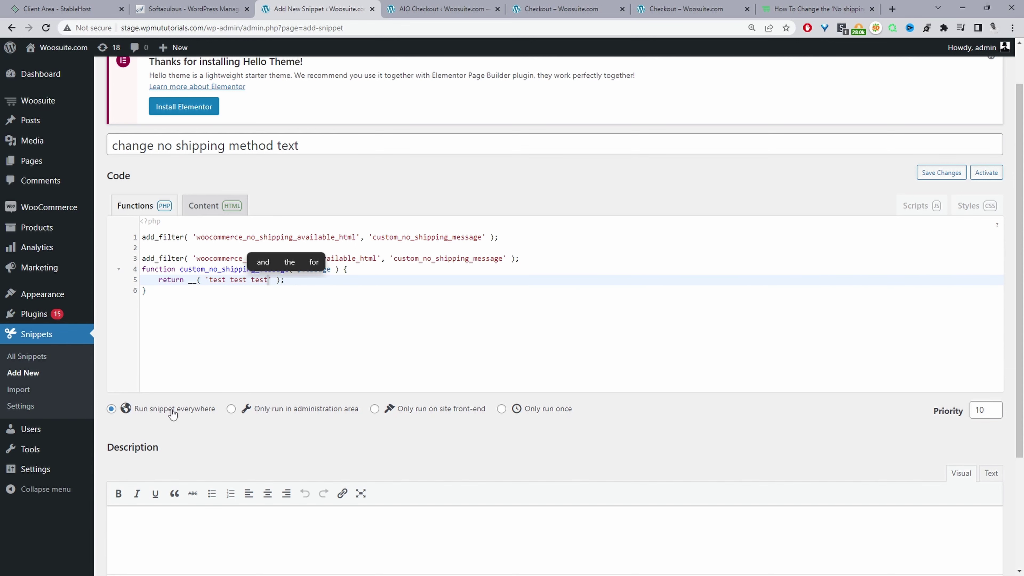
pyautogui.scroll(-4, 278, 412)
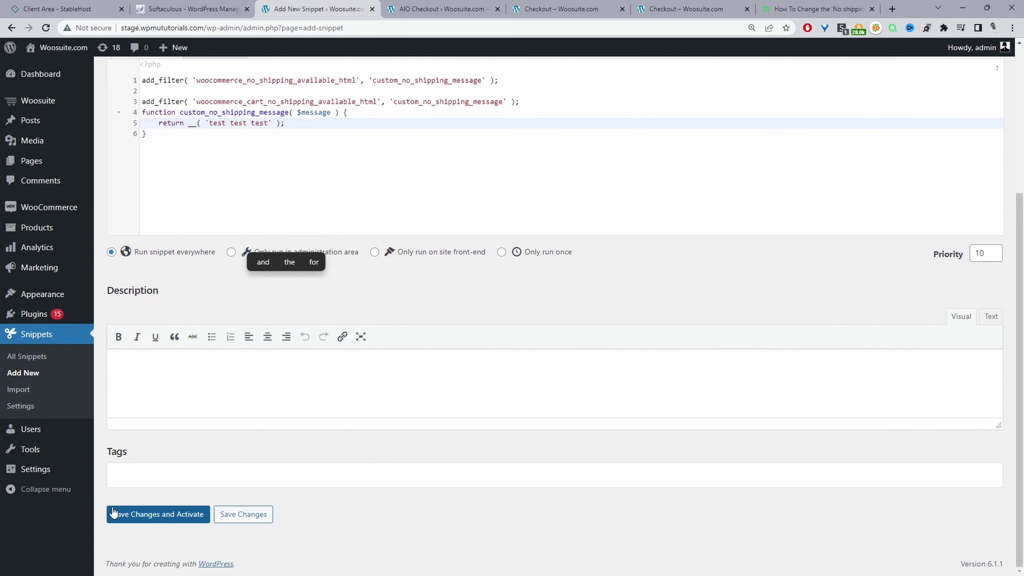
pyautogui.click(160, 521)
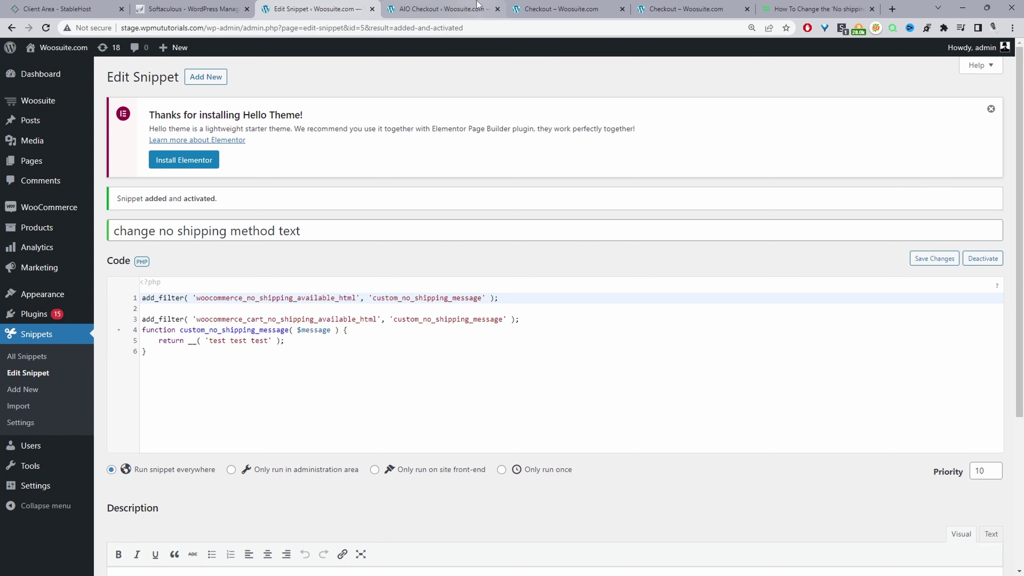
# Reload the store's checkout page to show the 'test test test' shipping message.
pyautogui.click(556, 12)
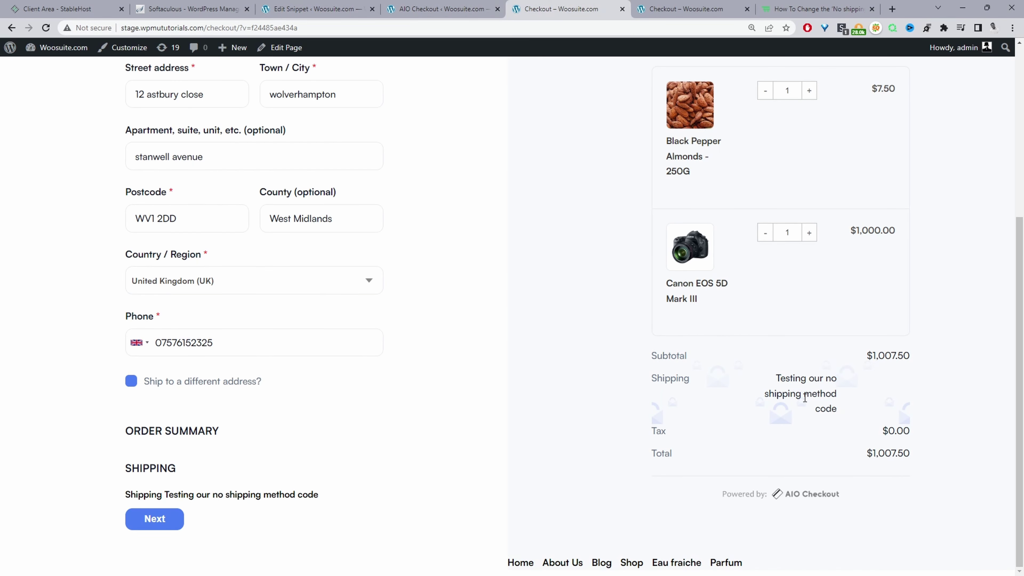
pyautogui.click(47, 30)
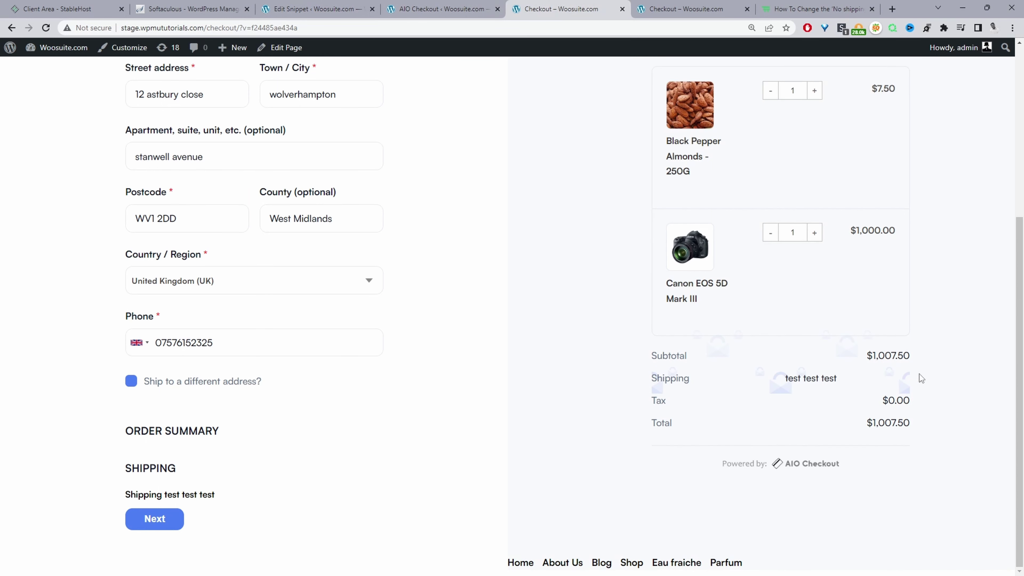
pyautogui.scroll(1, 915, 374)
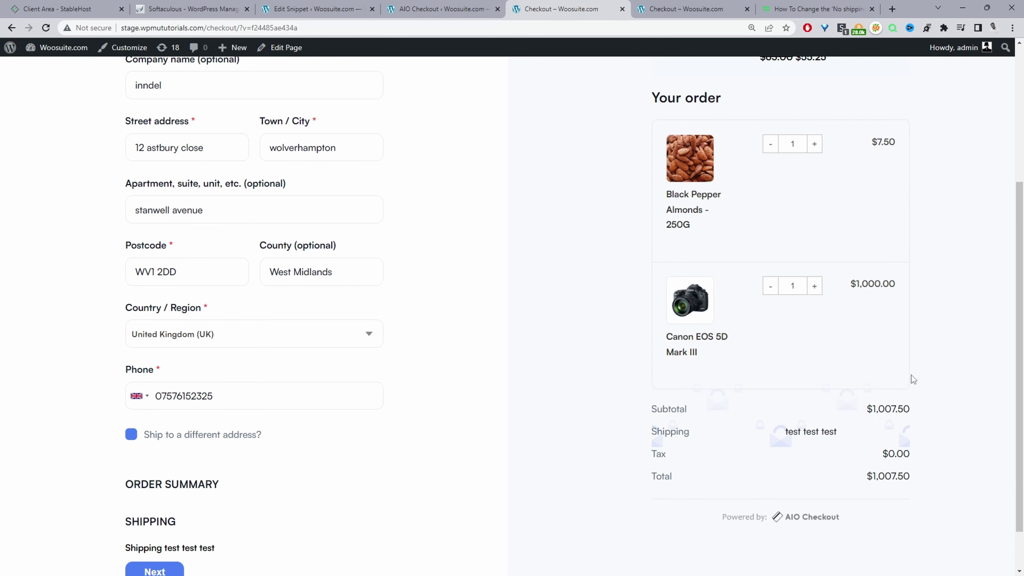
pyautogui.scroll(4, 913, 379)
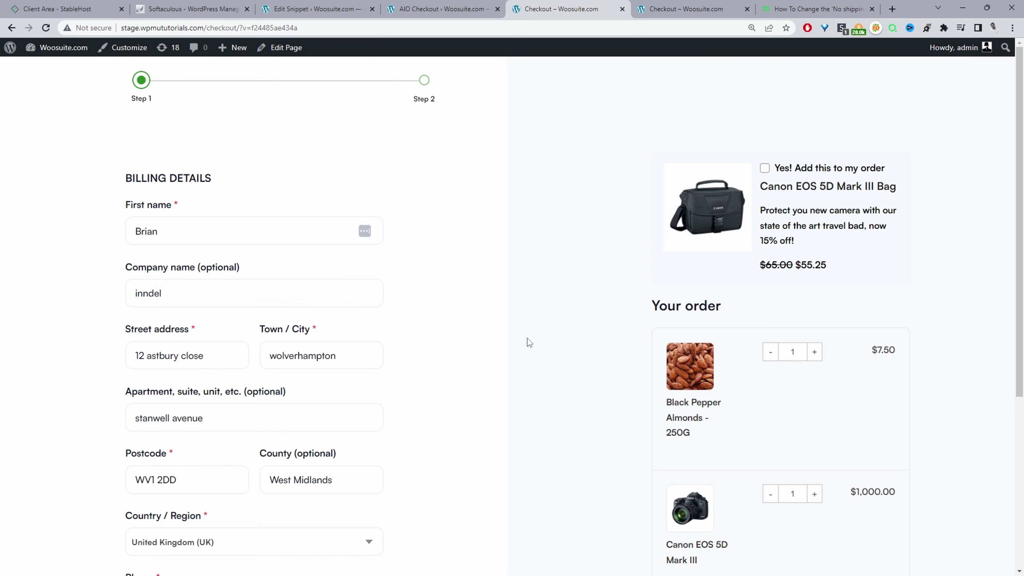
pyautogui.scroll(-4, 539, 343)
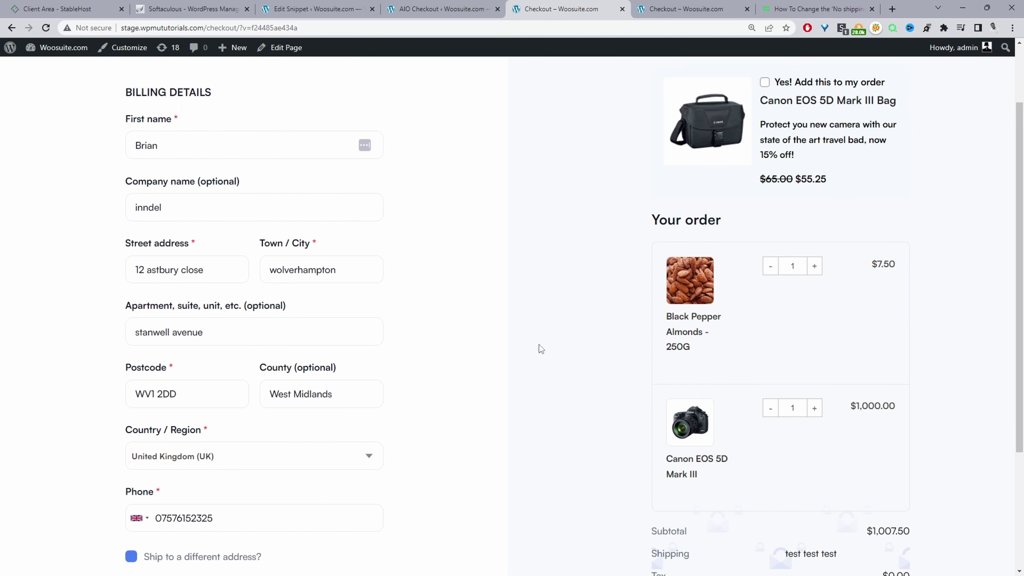